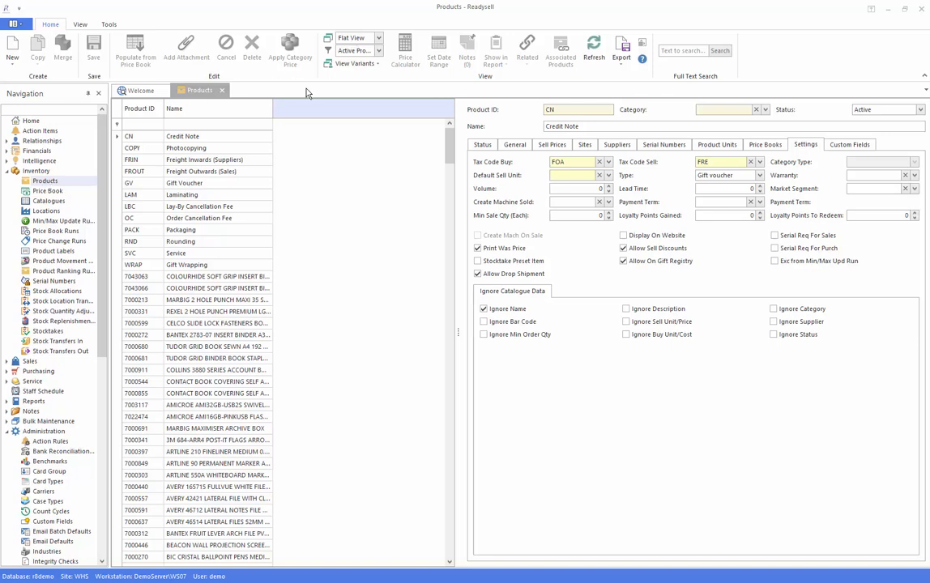
right_click(295, 113)
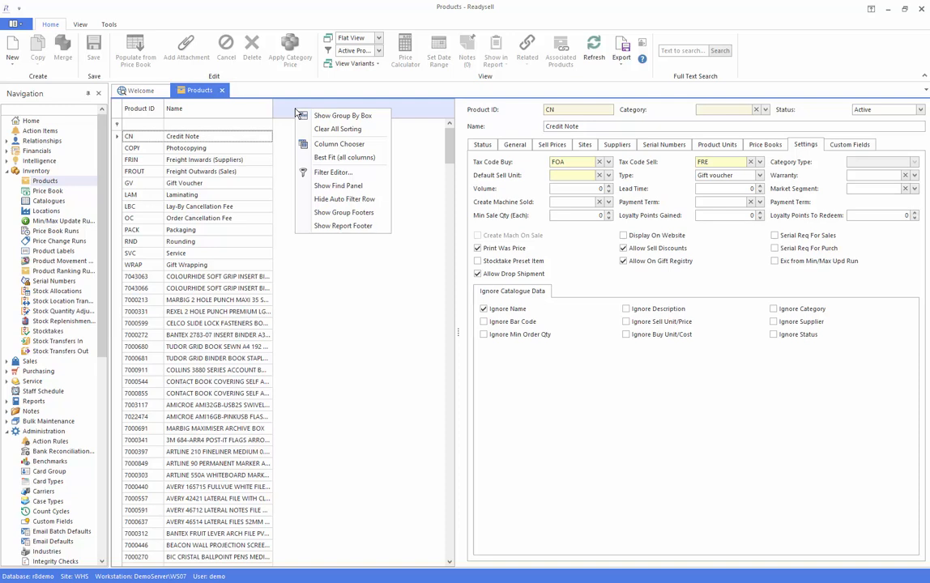
left_click(279, 110)
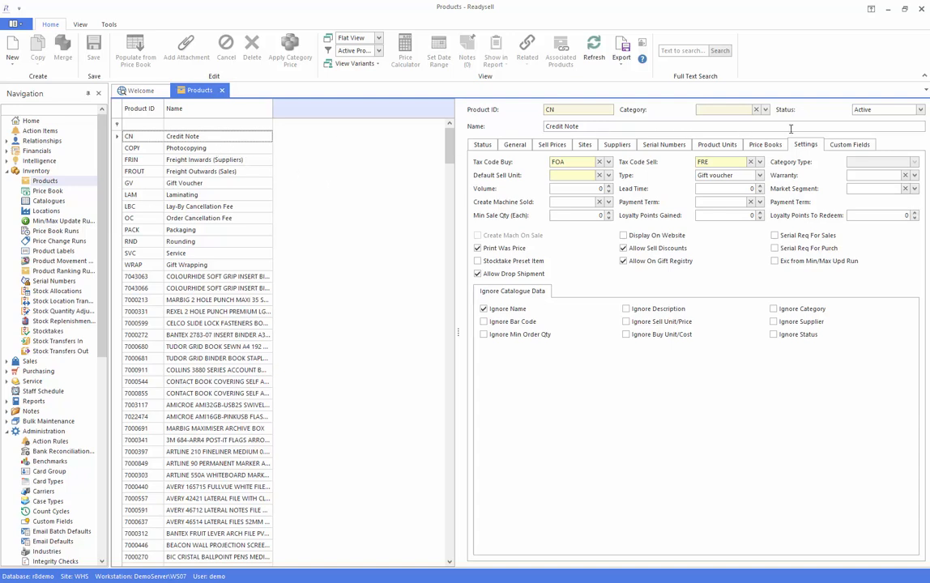
Review the category and settings of several products, including Photocopying, Gift Wrapping and the Colourhide and Bantex insert binders.
left_click(195, 151)
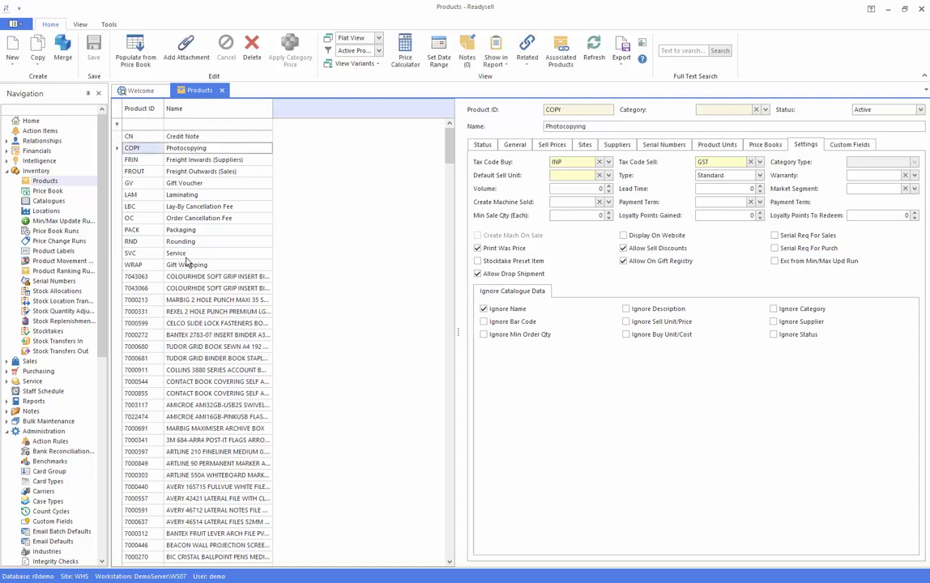
left_click(191, 289)
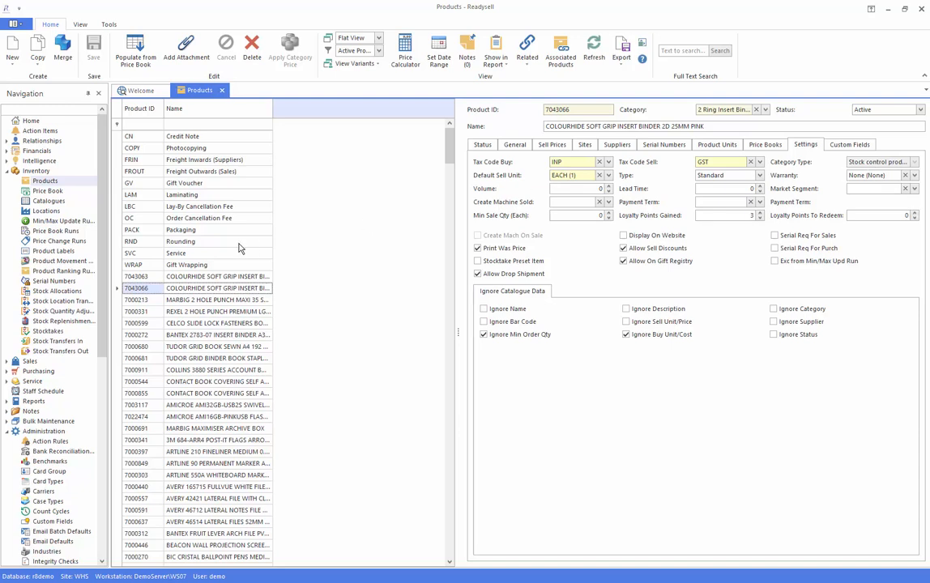
left_click(194, 265)
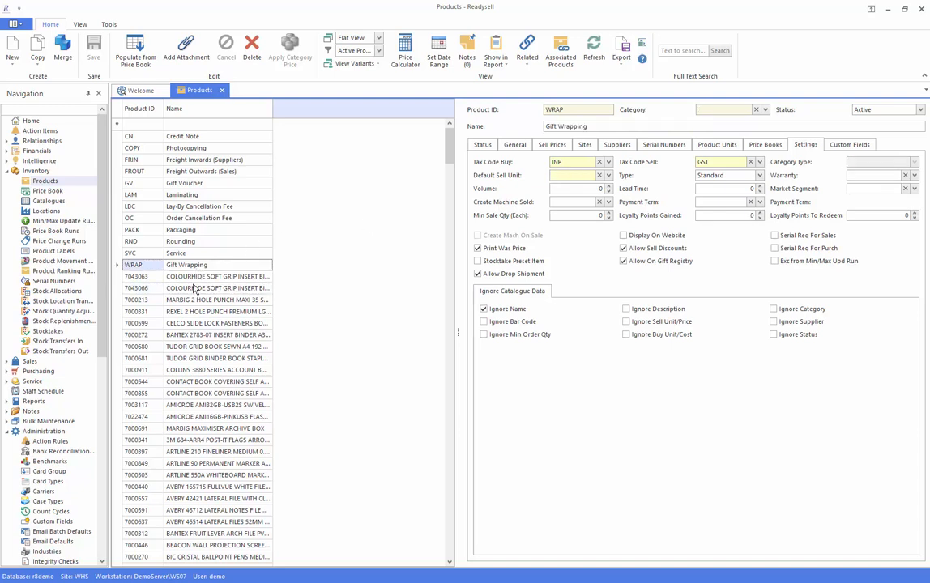
left_click(193, 278)
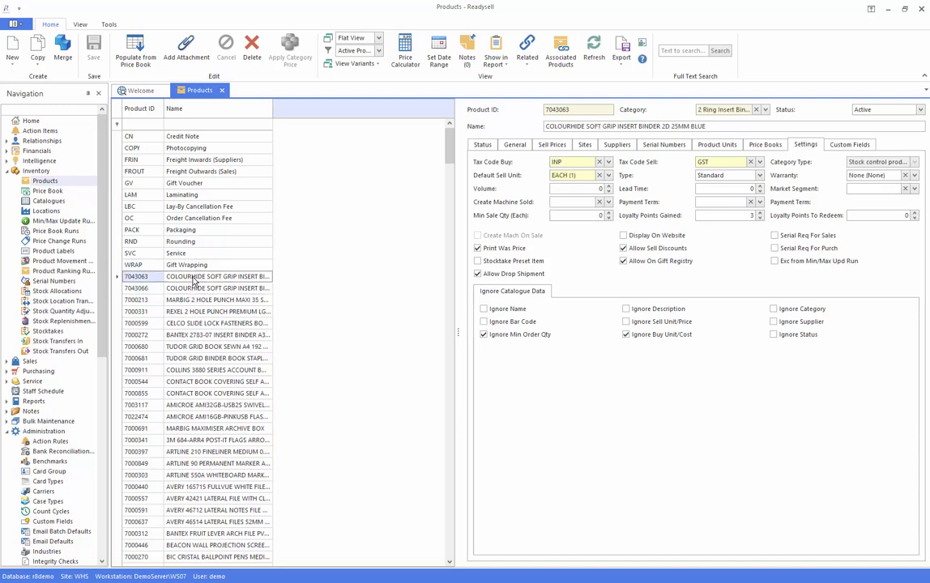
left_click(192, 291)
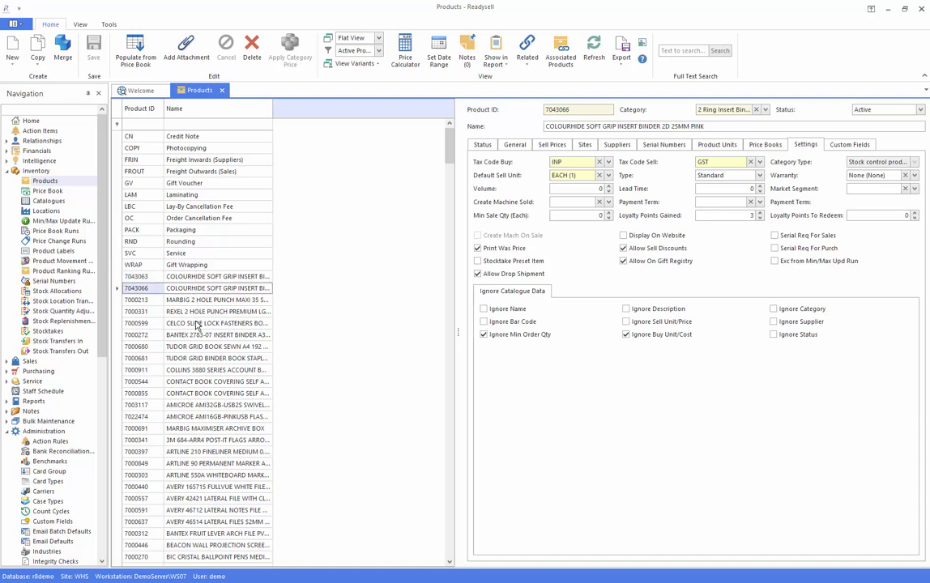
left_click(196, 314)
left_click(198, 332)
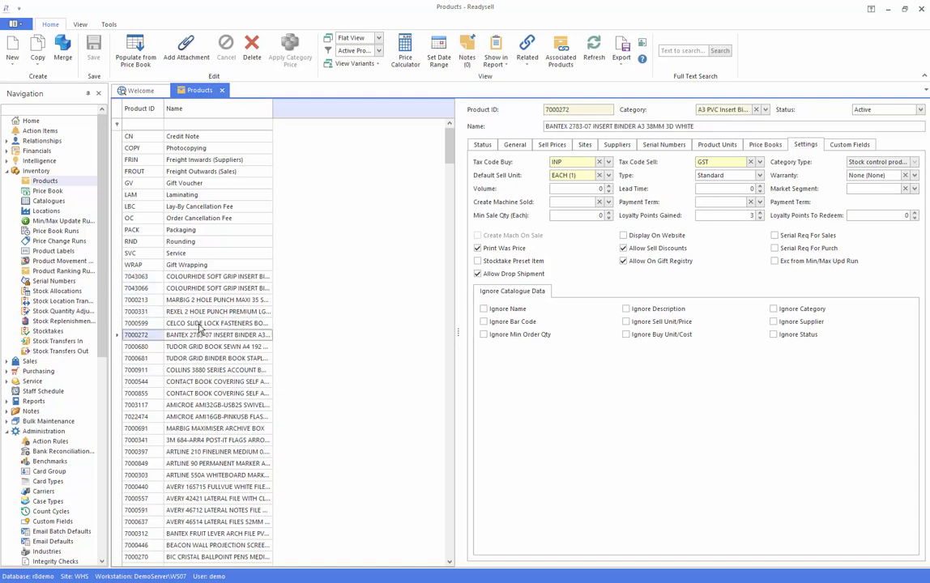
left_click(196, 278)
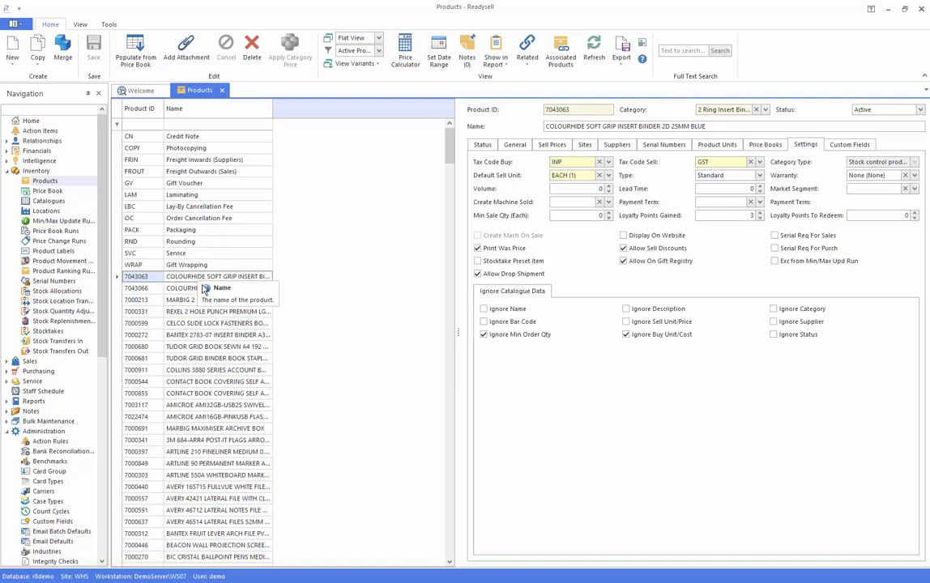
Add the Category field from the column chooser to the product list as a column after Name.
right_click(300, 110)
left_click(316, 142)
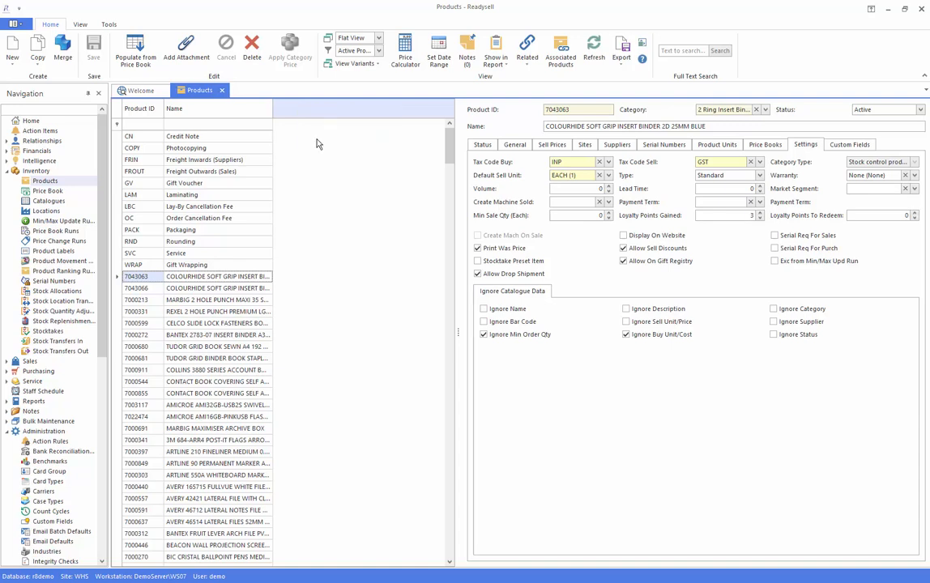
left_click_drag(603, 217, 619, 150)
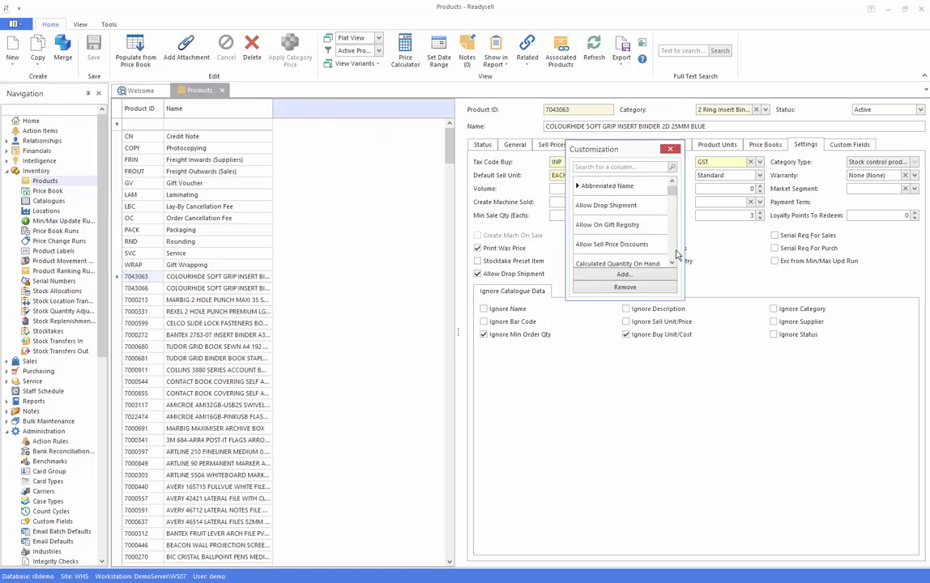
left_click(672, 264)
left_click(673, 263)
left_click(672, 263)
left_click(673, 263)
left_click(673, 263)
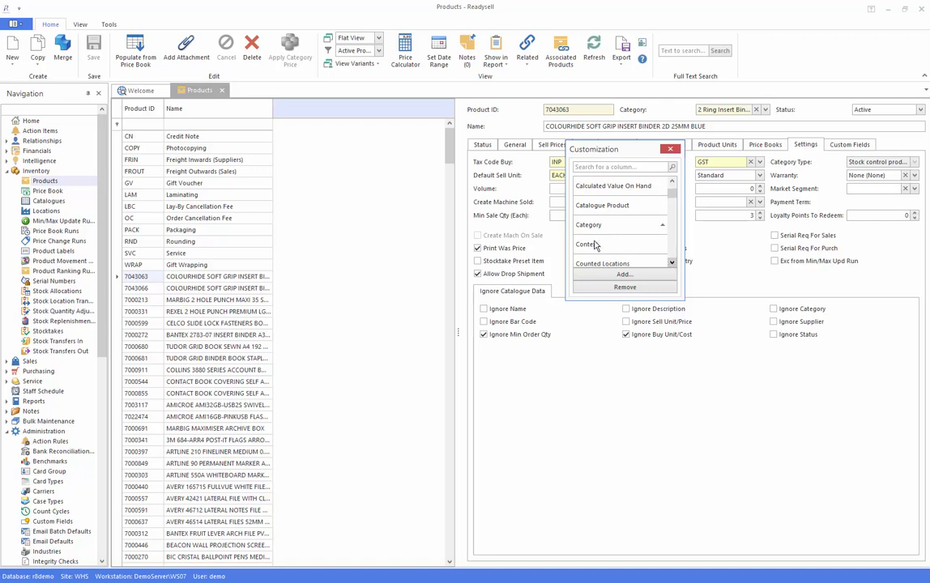
left_click(592, 226)
left_click_drag(592, 226, 275, 113)
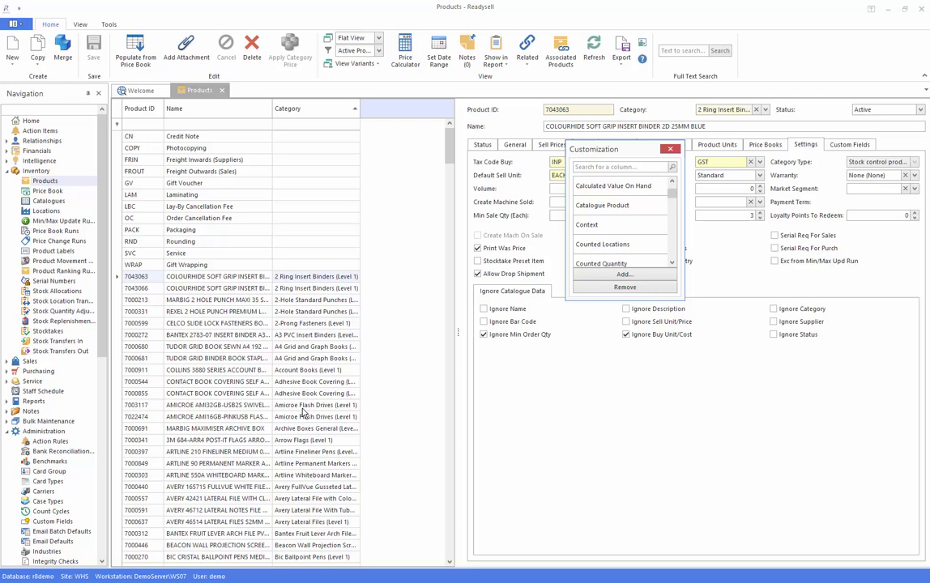
Enlarge the product list area and add the category's Category Type field as a column after Category, widened to fit its heading.
left_click_drag(459, 333, 630, 190)
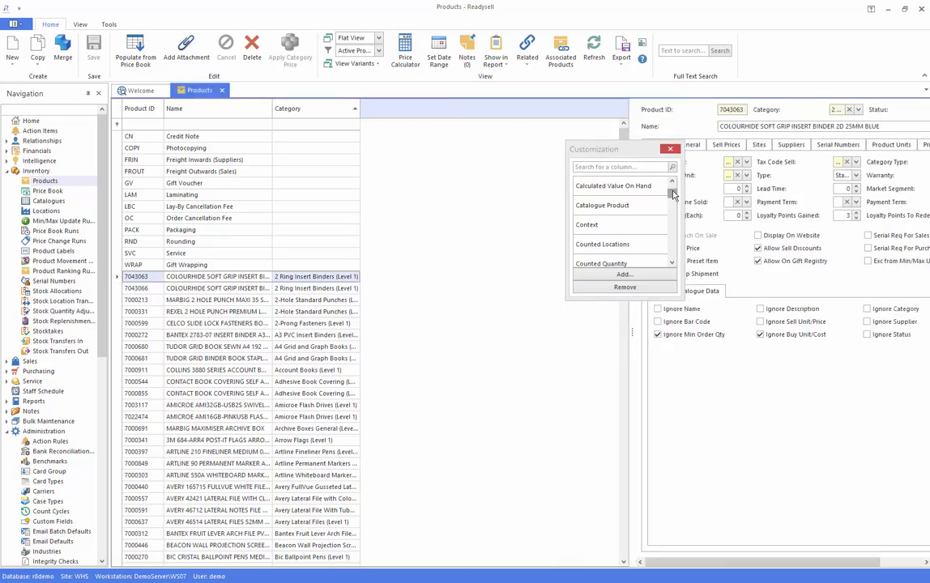
left_click(618, 276)
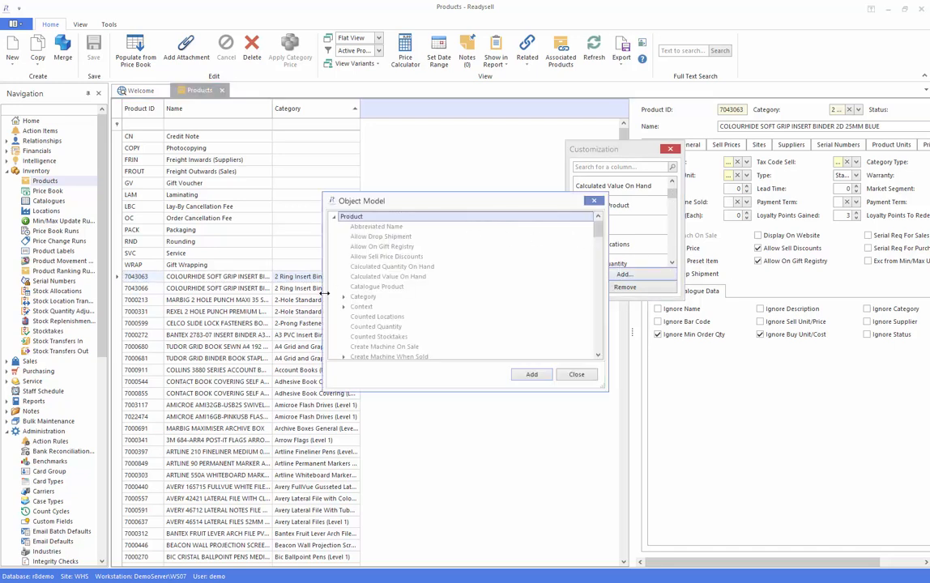
left_click(343, 297)
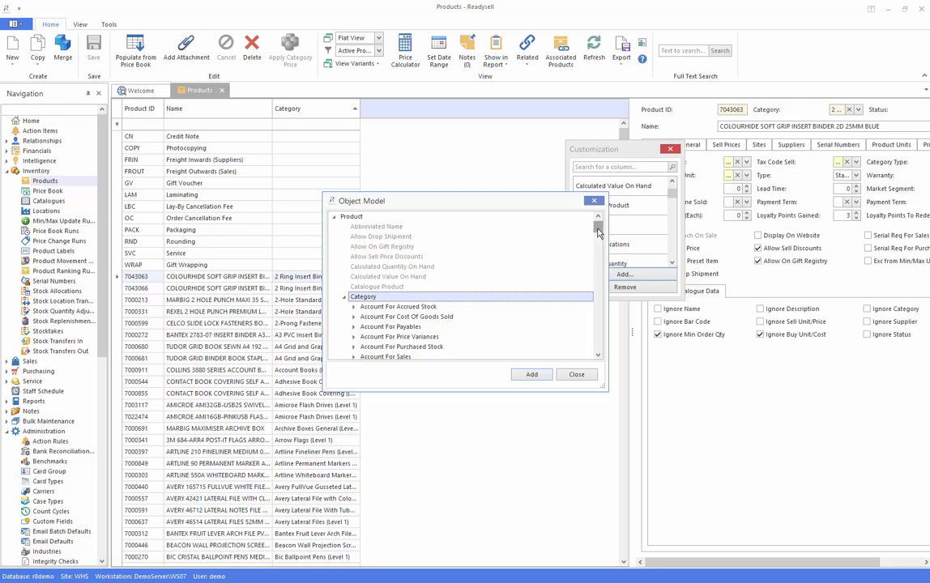
scroll(598, 233, "down", 3)
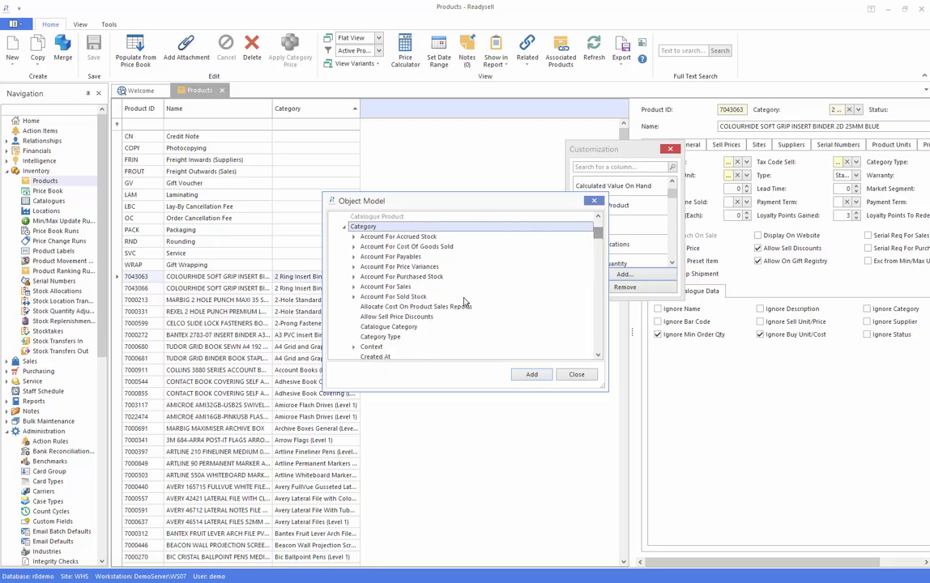
left_click(379, 337)
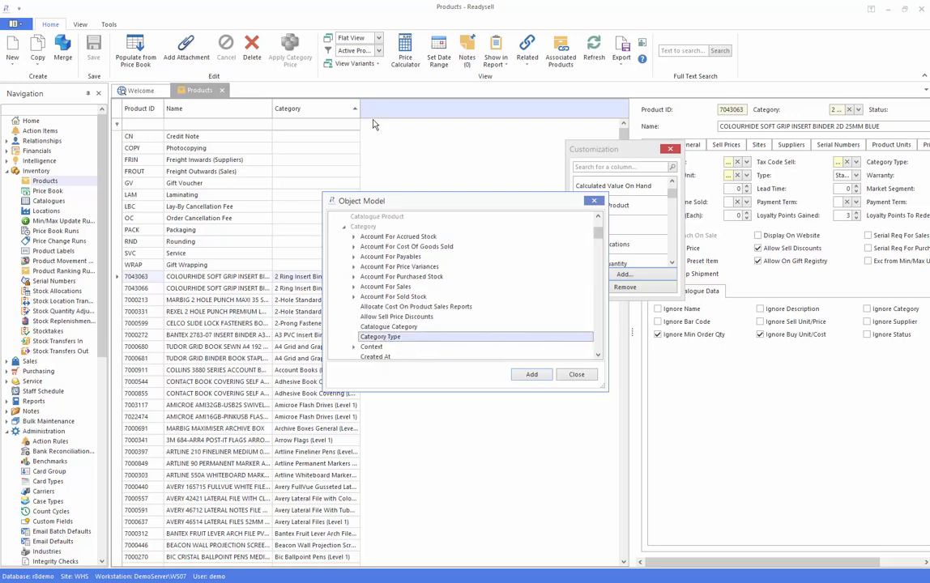
left_click(532, 375)
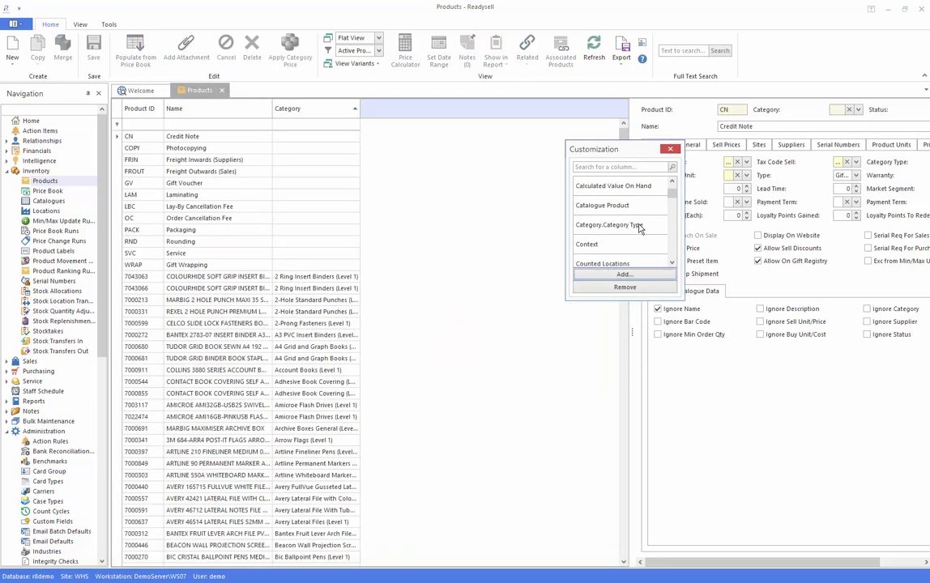
left_click_drag(639, 230, 365, 109)
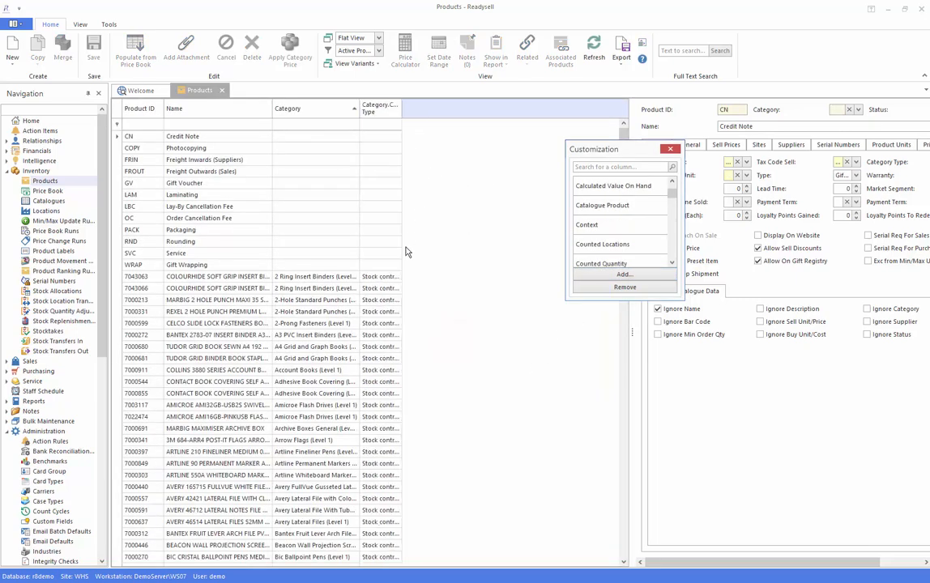
left_click(405, 111)
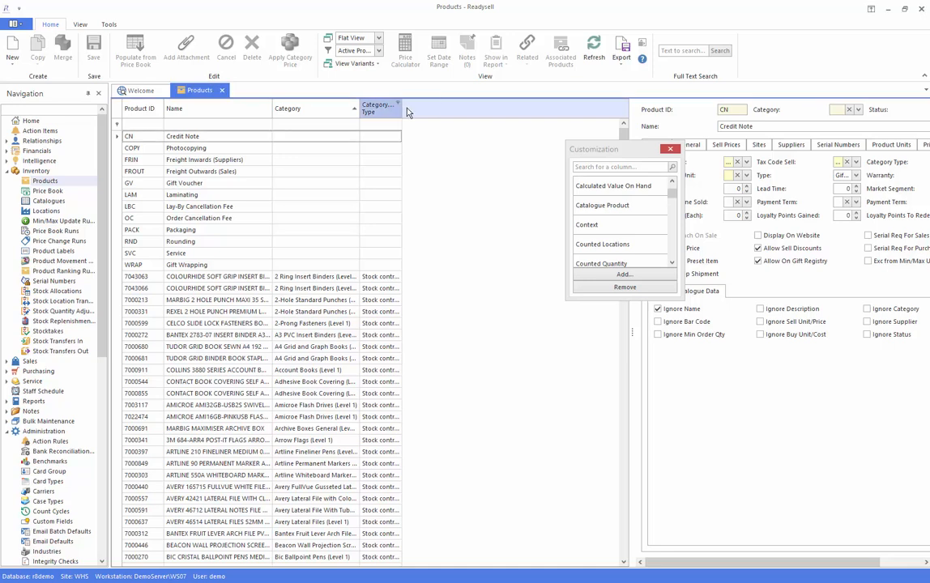
left_click_drag(402, 110, 445, 199)
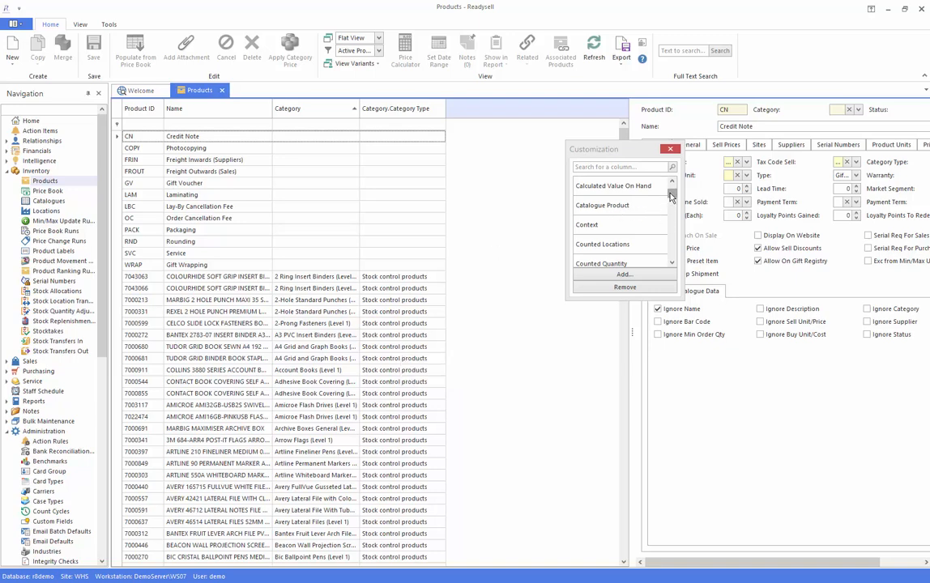
Add the Level 2 Category field, found under the product's Category, to the available columns.
left_click(620, 275)
left_click(345, 297)
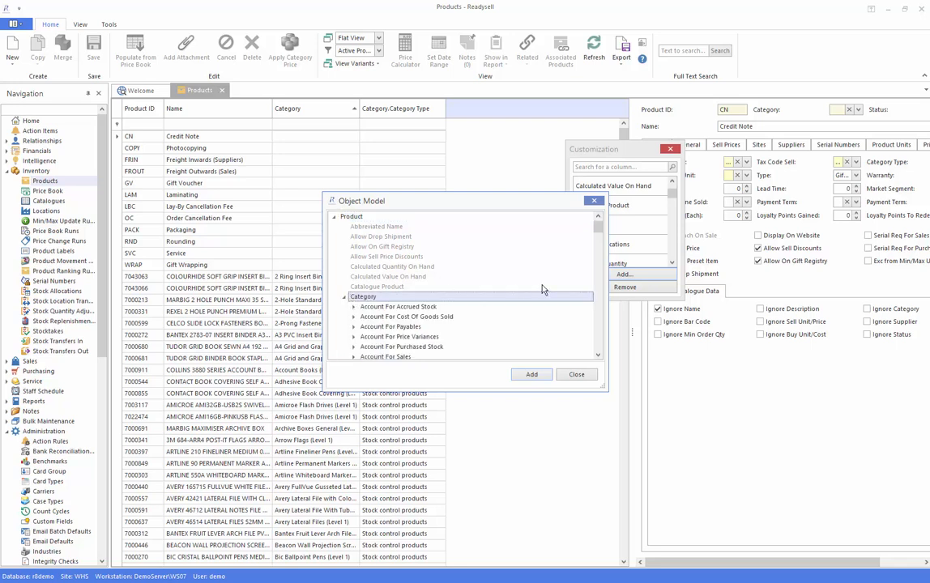
scroll(601, 235, "down", 1)
left_click_drag(601, 236, 601, 251)
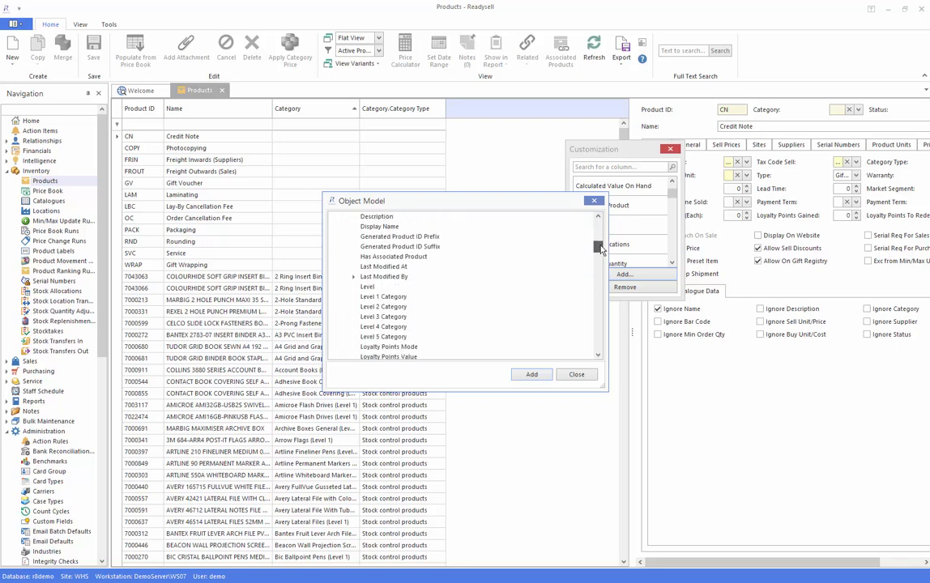
left_click(385, 307)
left_click(530, 375)
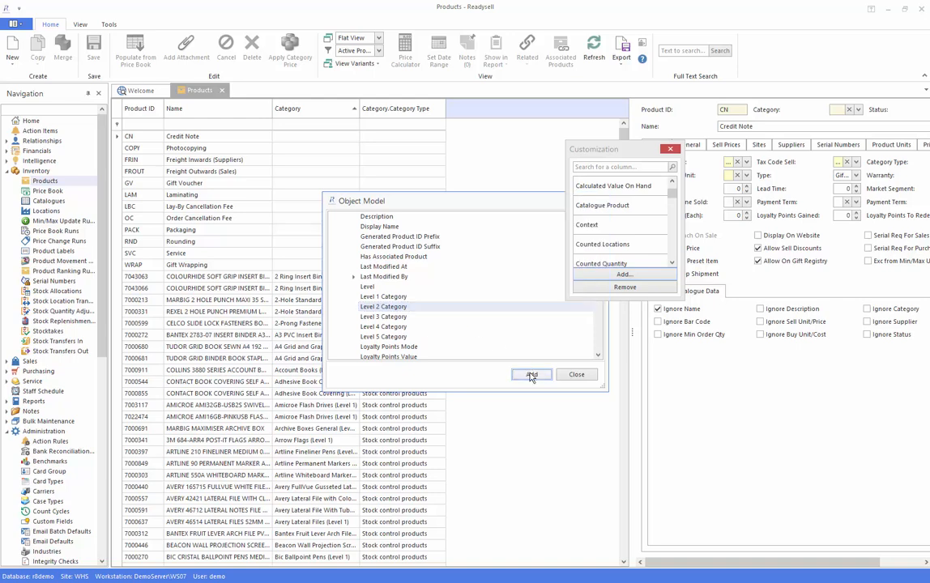
Add the Level 3 Category field, found under the product's Category, to the available columns.
left_click(603, 274)
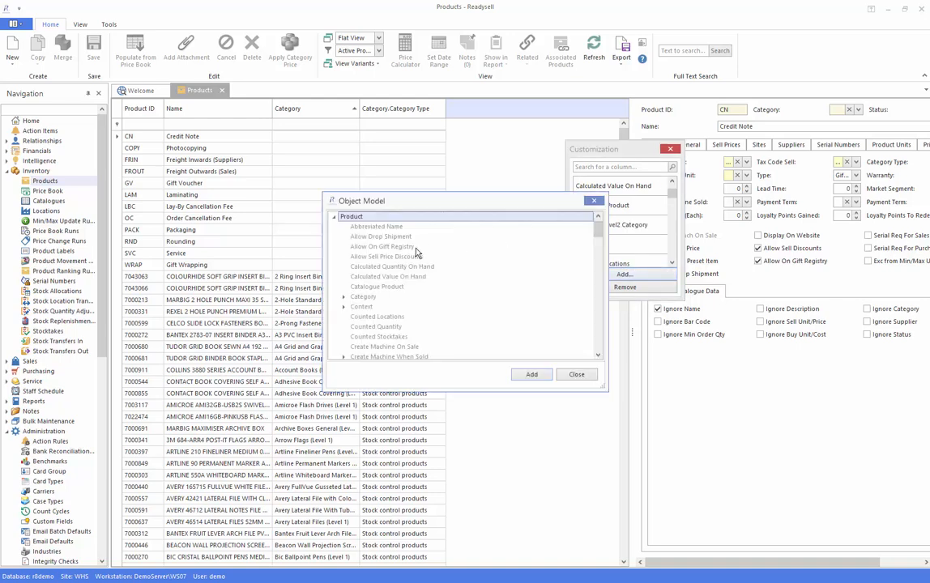
left_click(343, 297)
left_click_drag(601, 232, 597, 253)
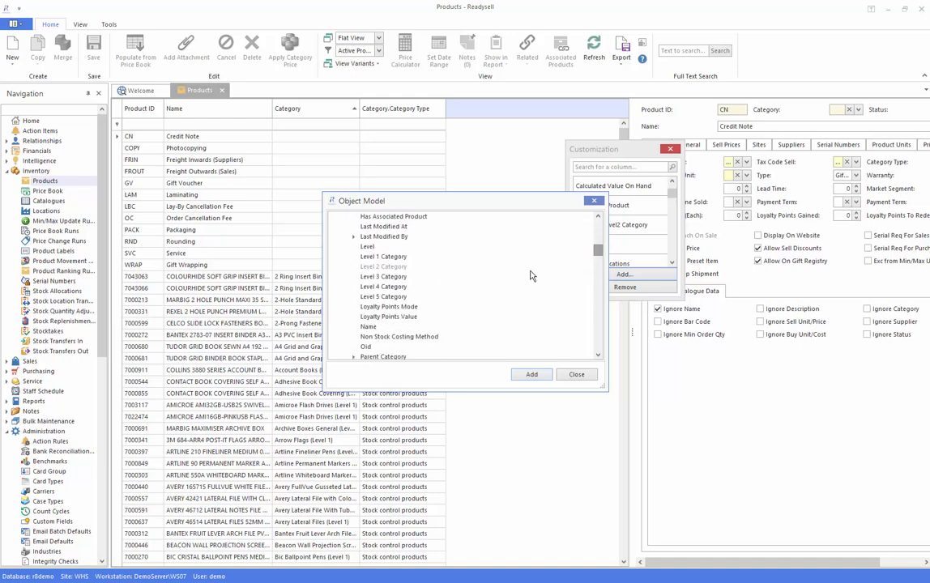
left_click(381, 277)
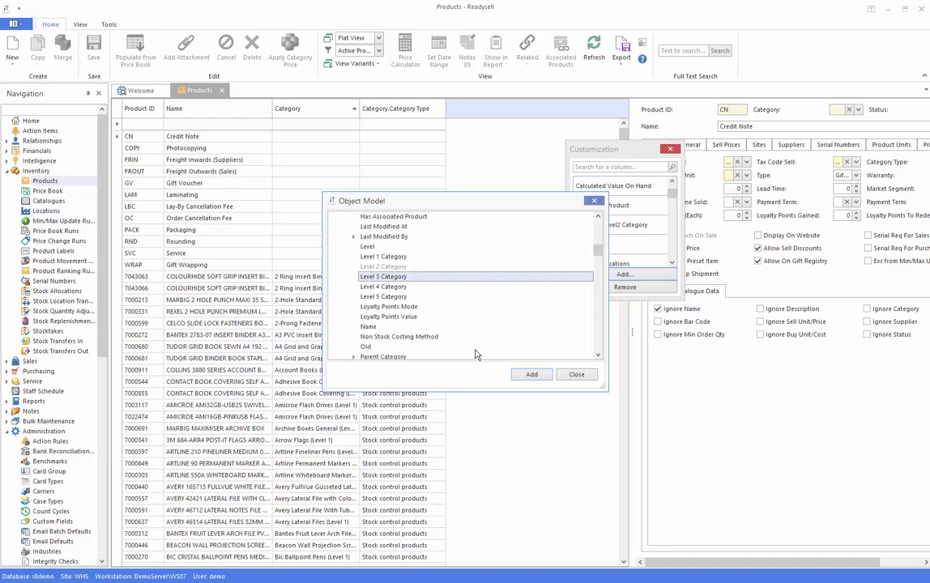
left_click(532, 375)
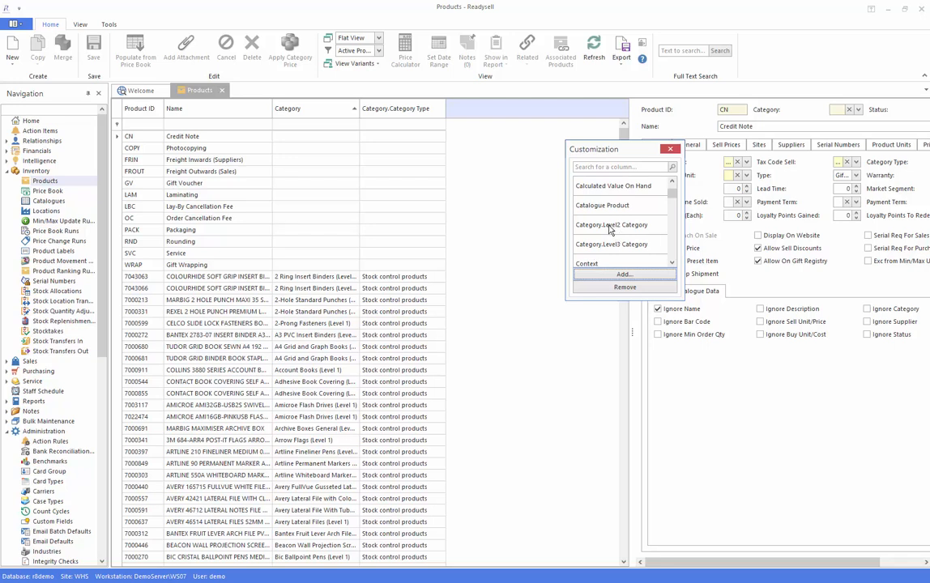
Place the Level 2 and Level 3 Category columns between Category and Category Type, and widen the Level 3 column to fit its heading.
left_click_drag(610, 227, 458, 114)
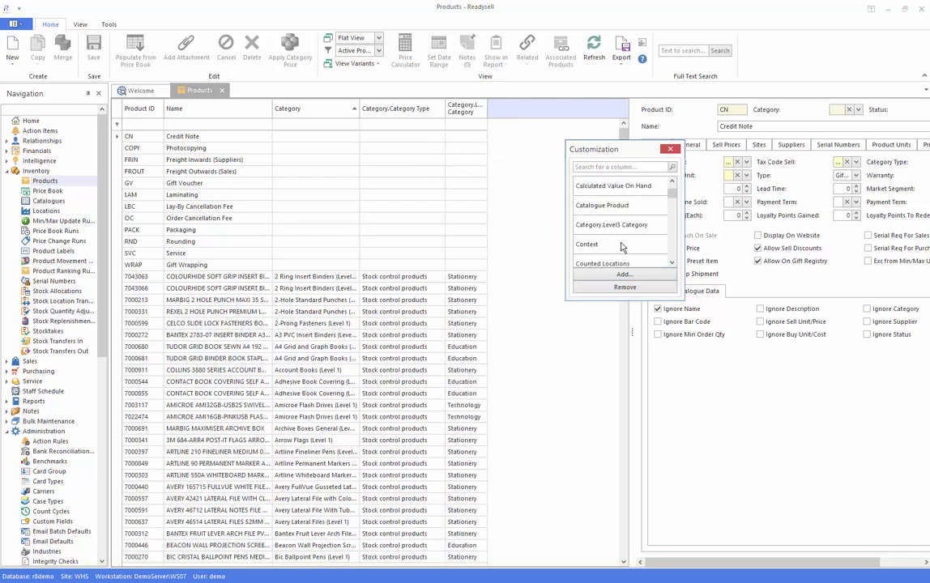
left_click_drag(603, 231, 542, 110)
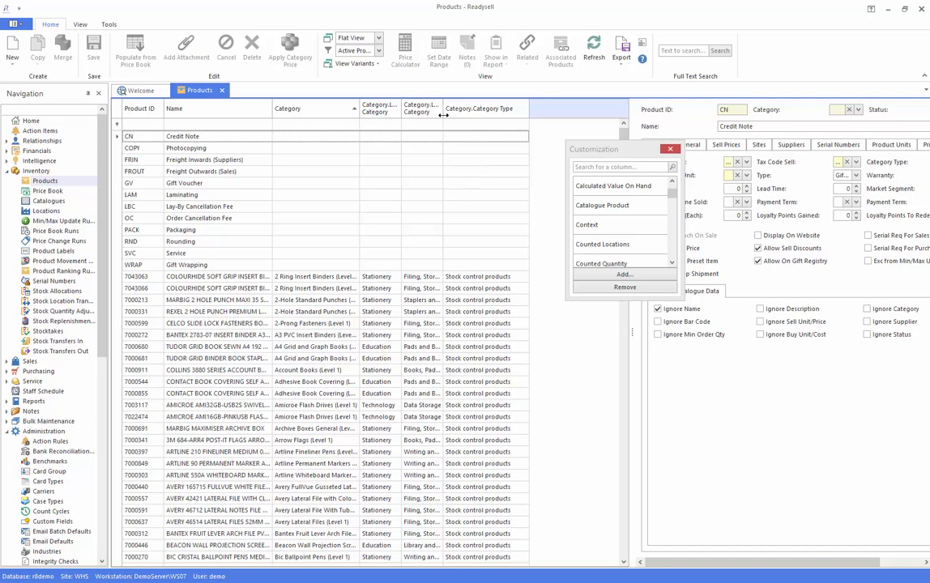
left_click_drag(440, 112, 498, 112)
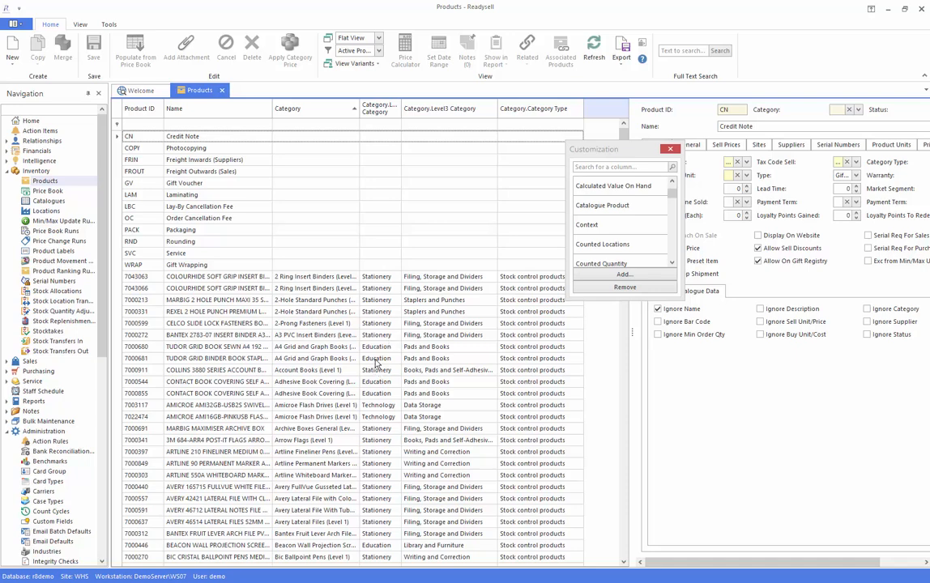
Check the filter choices of the Level 2 Category column and close the column chooser.
left_click(397, 103)
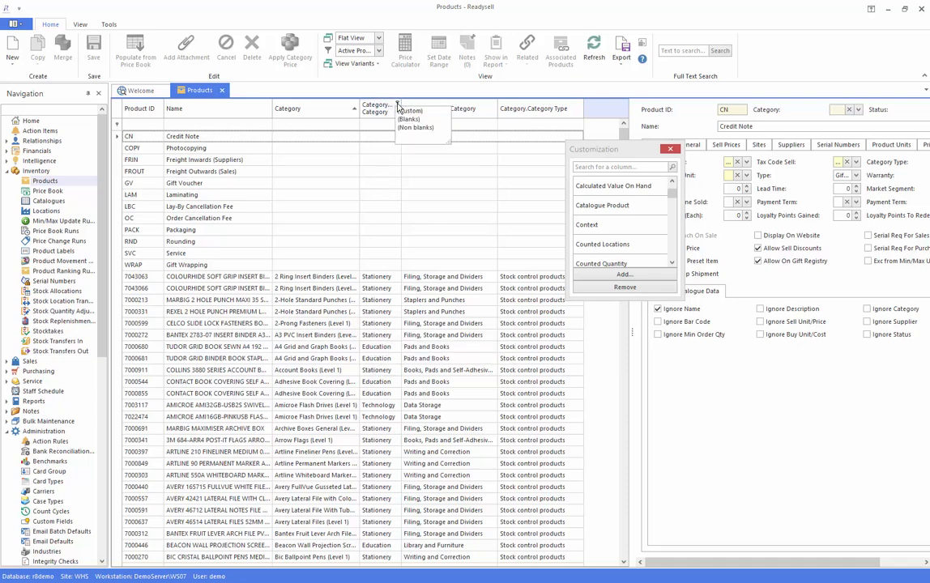
left_click(336, 102)
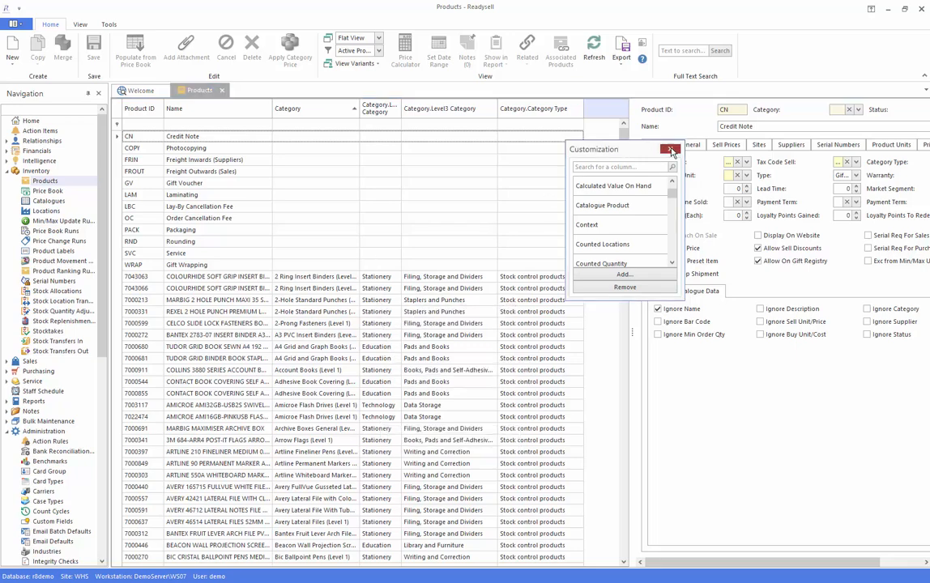
left_click(671, 151)
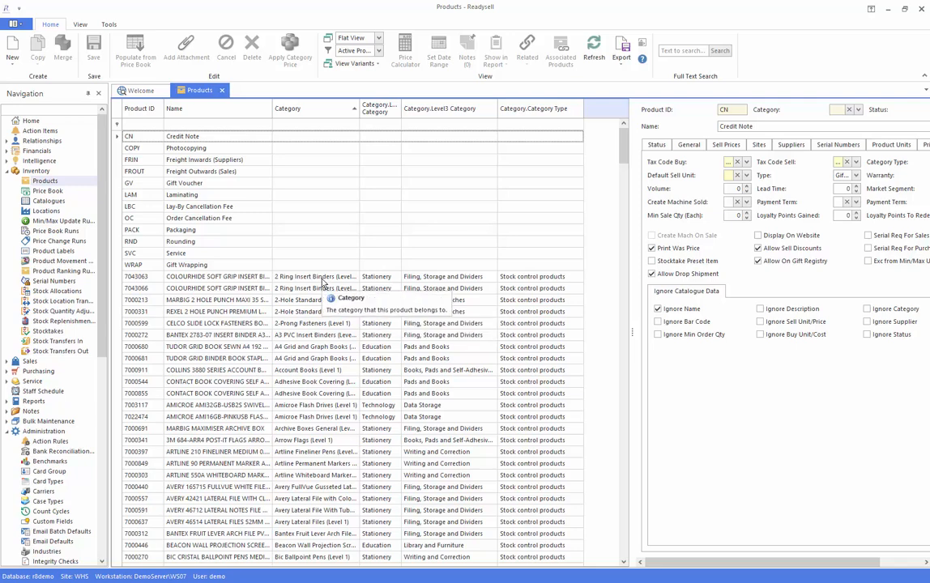
Open the Product Categories list, expand Non-Stock Products, and expand Web Products through Education to view the Exercise Books edu category.
left_click_drag(98, 278, 106, 422)
scroll(106, 422, "down", 2)
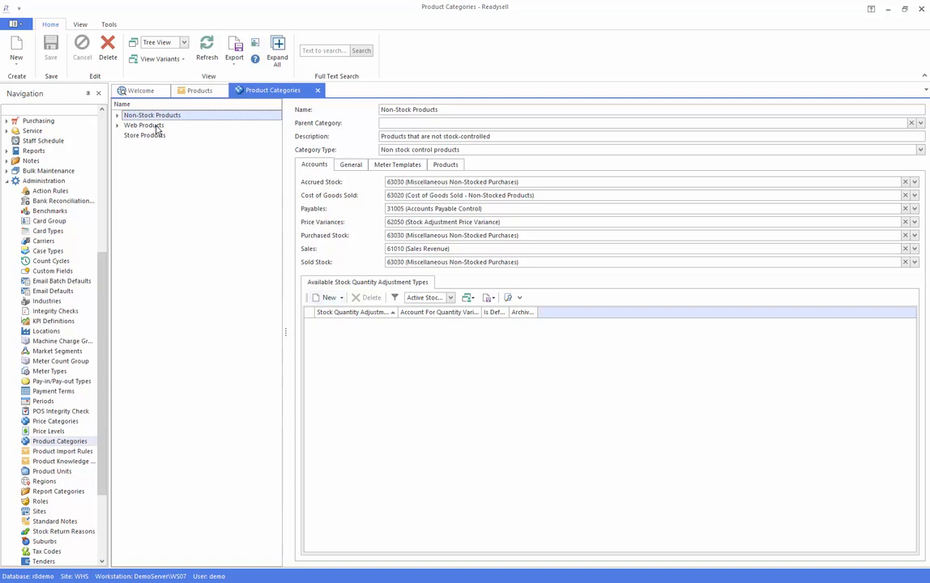
double_click(139, 117)
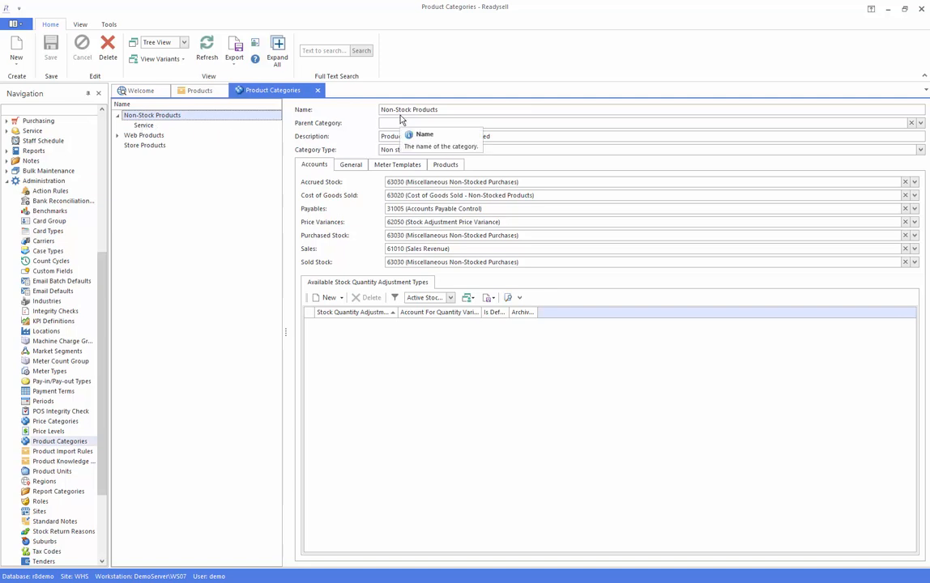
left_click(118, 135)
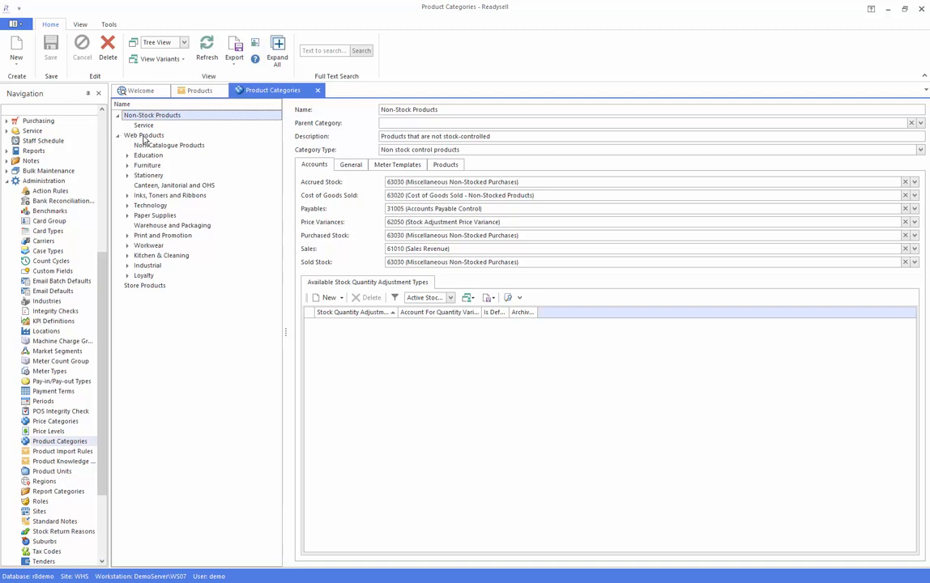
left_click(127, 154)
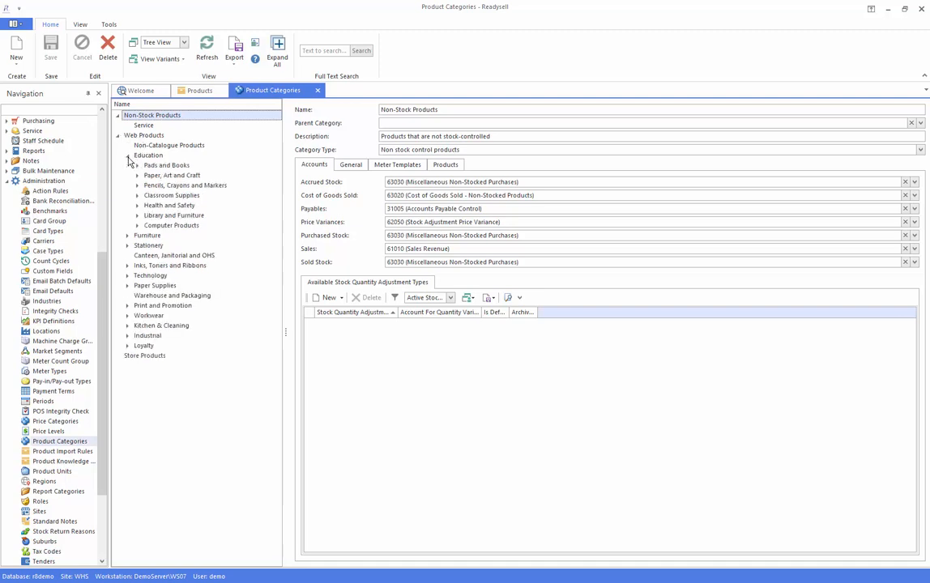
left_click(138, 165)
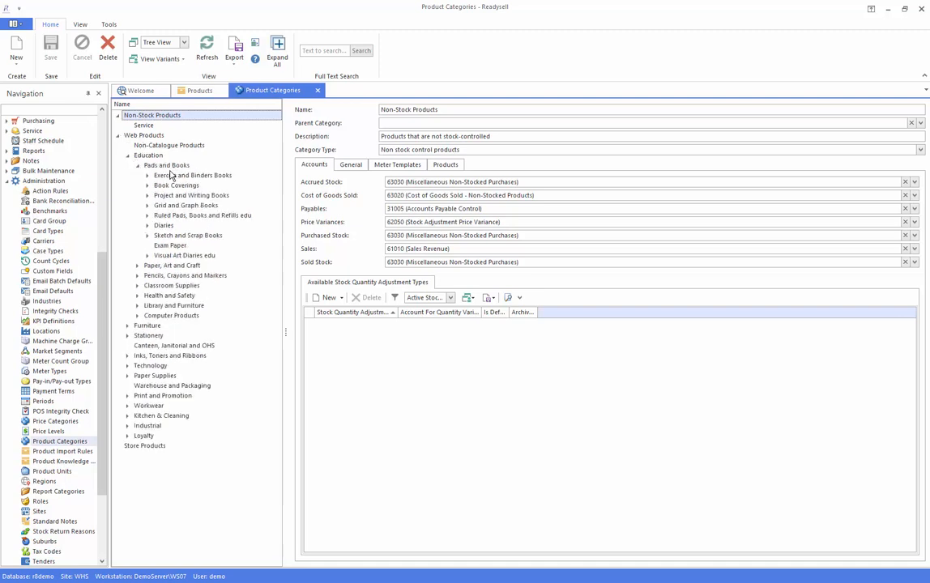
left_click(148, 175)
left_click(191, 186)
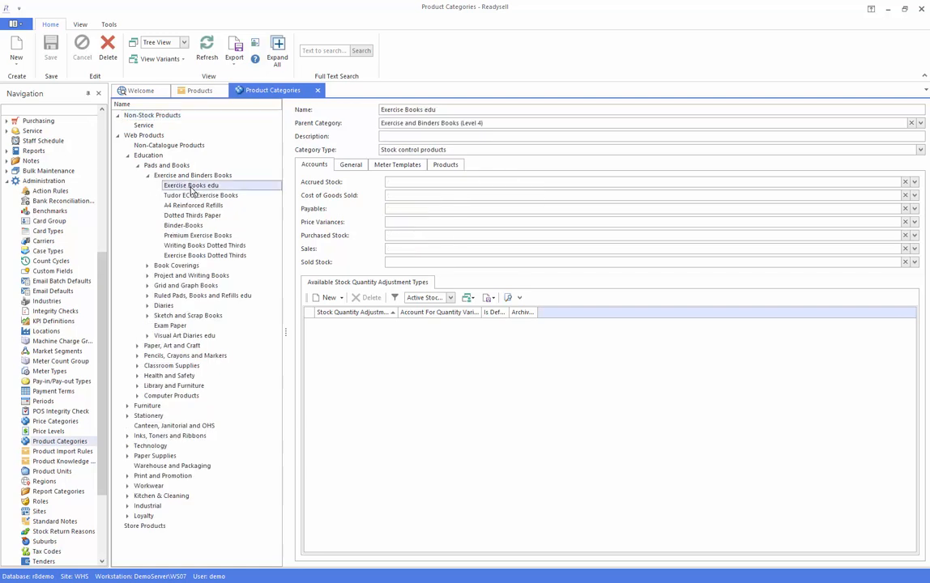
Collapse Web Products, review the Store Products, Non-Stock Products and Service category details, and check the products assigned to Service.
left_click(118, 135)
left_click(135, 147)
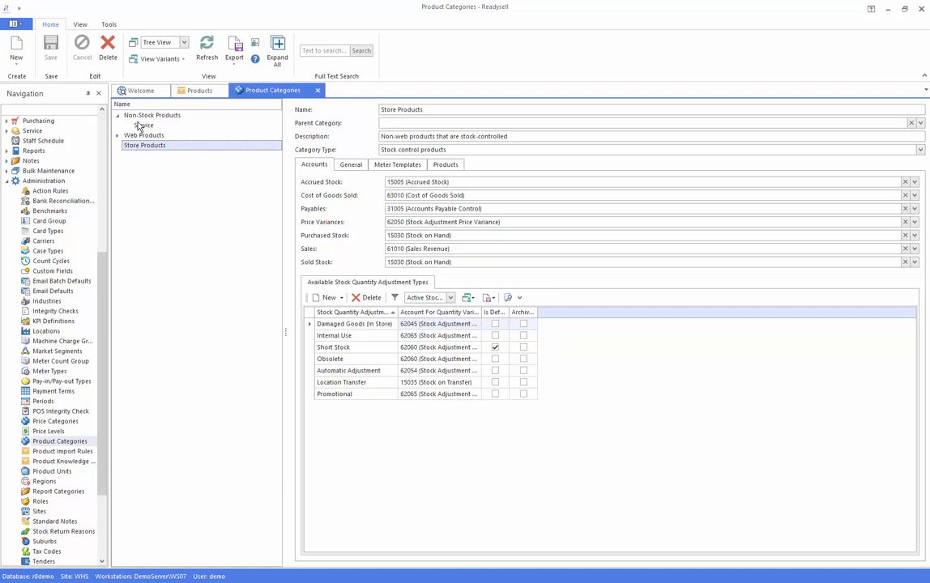
left_click(144, 126)
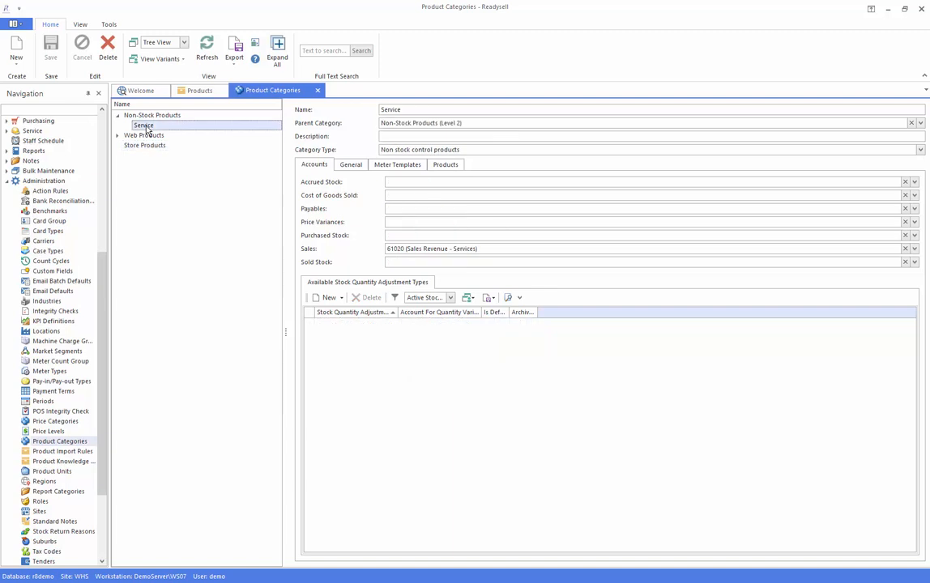
left_click(147, 118)
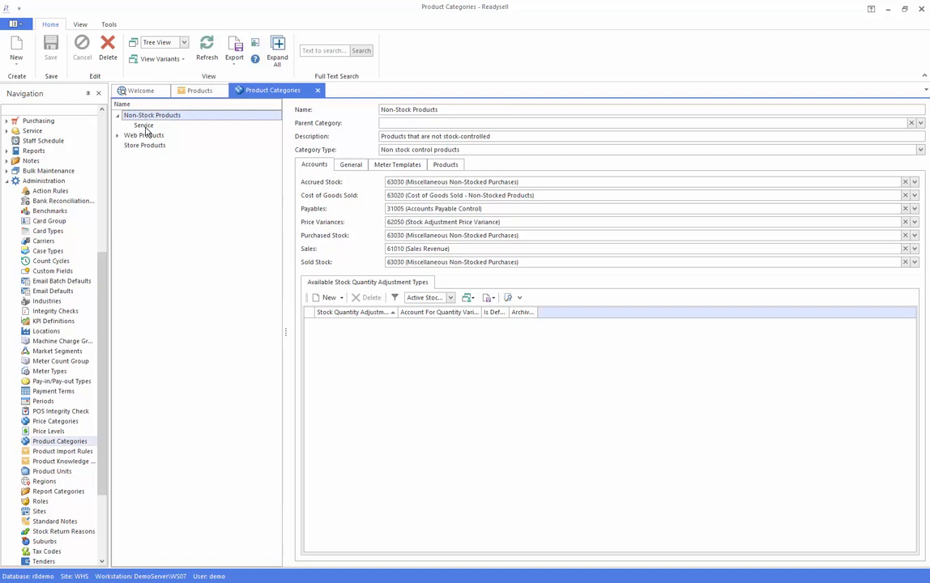
left_click(146, 127)
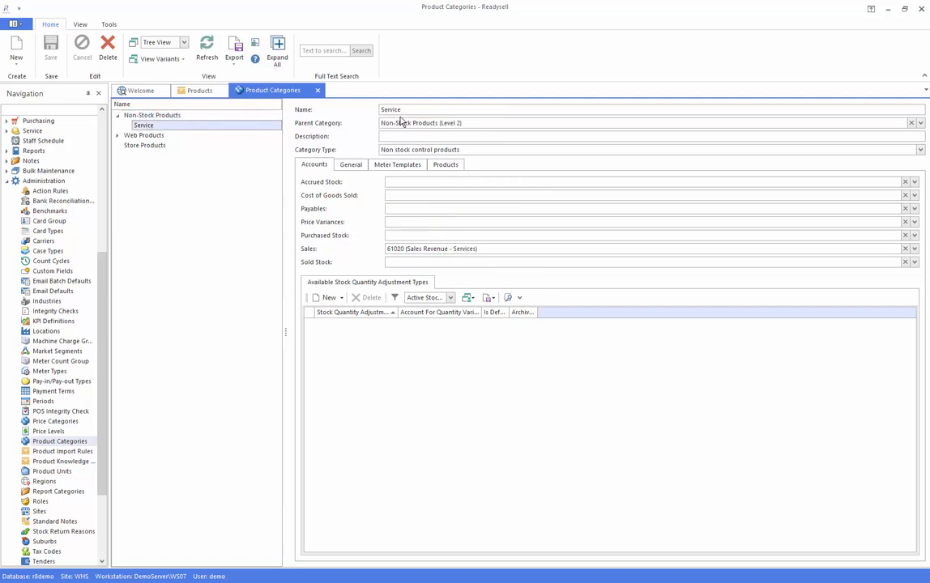
left_click(444, 166)
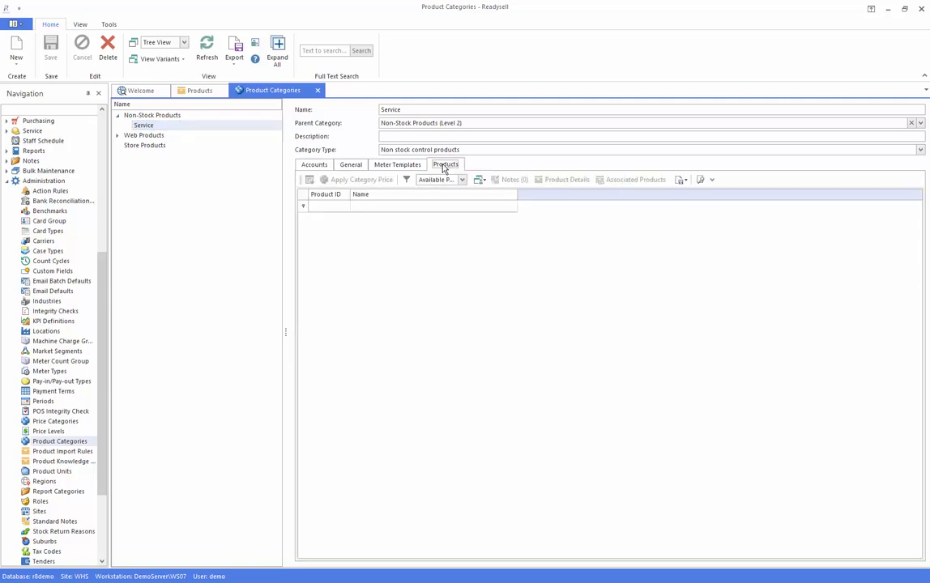
Return to the product list and try to save Credit Note with the Non-Stock Products category.
left_click(197, 92)
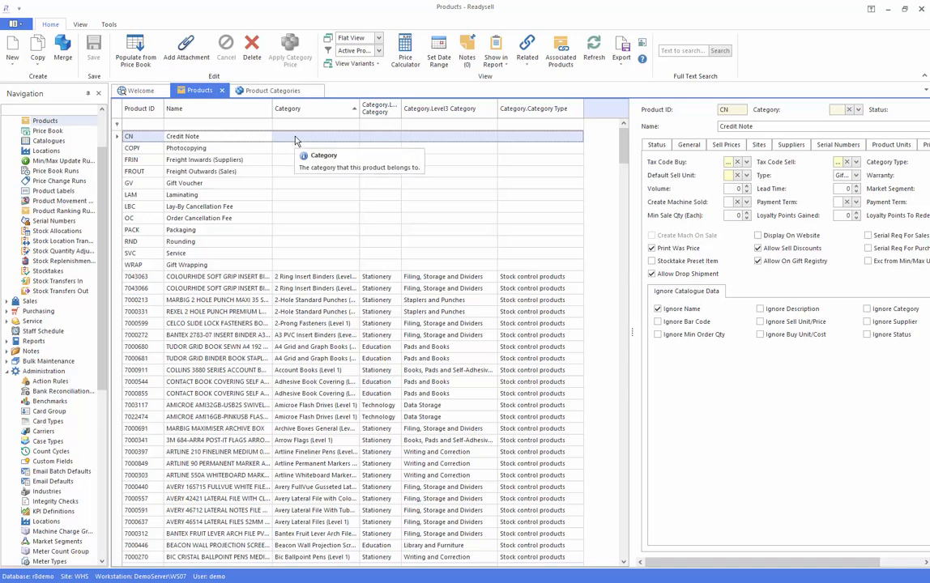
left_click(351, 138)
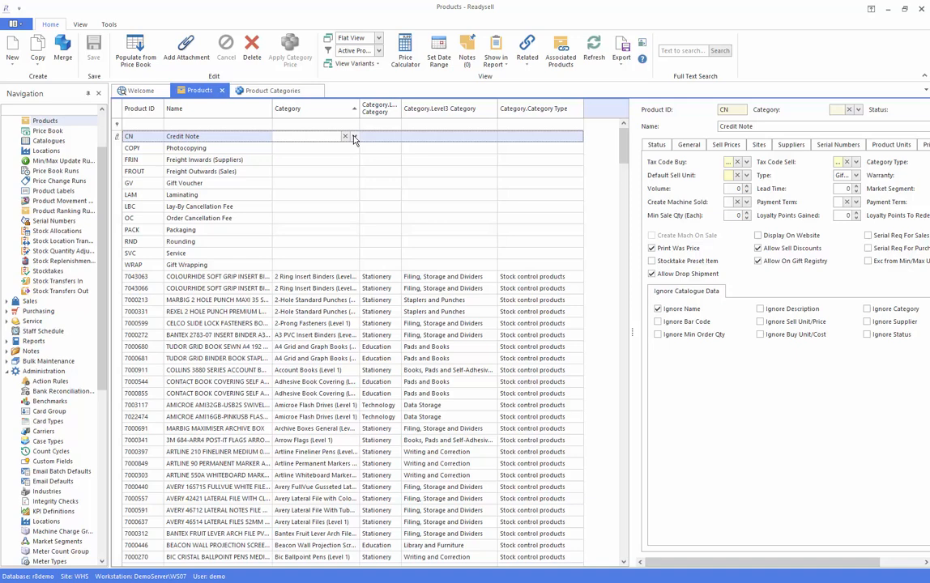
left_click(355, 137)
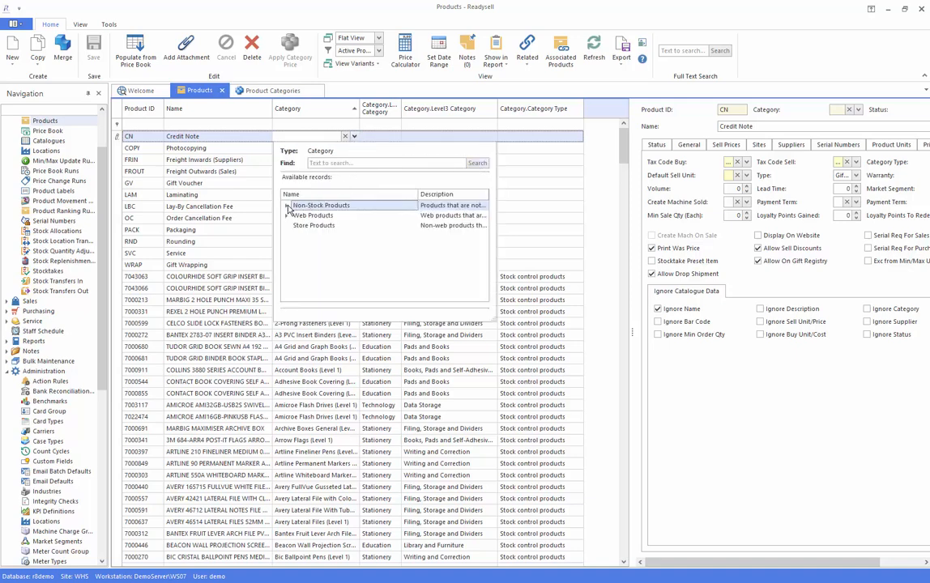
left_click(288, 207)
left_click(313, 215)
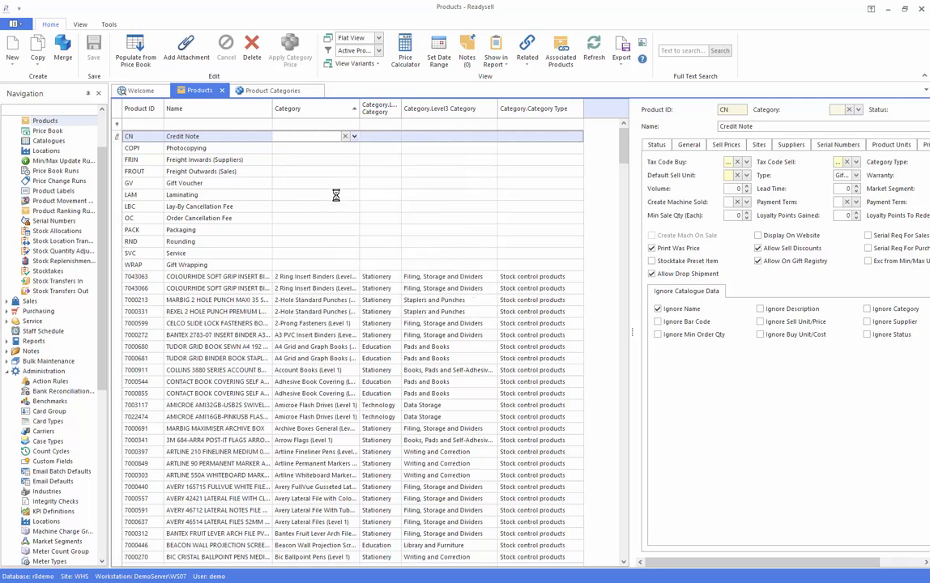
key("Tab")
left_click(348, 148)
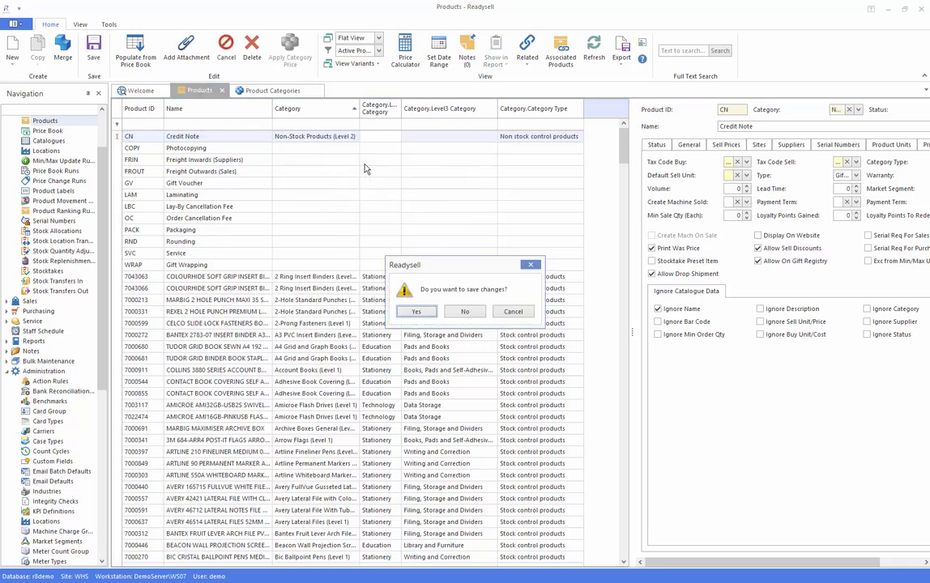
left_click(415, 311)
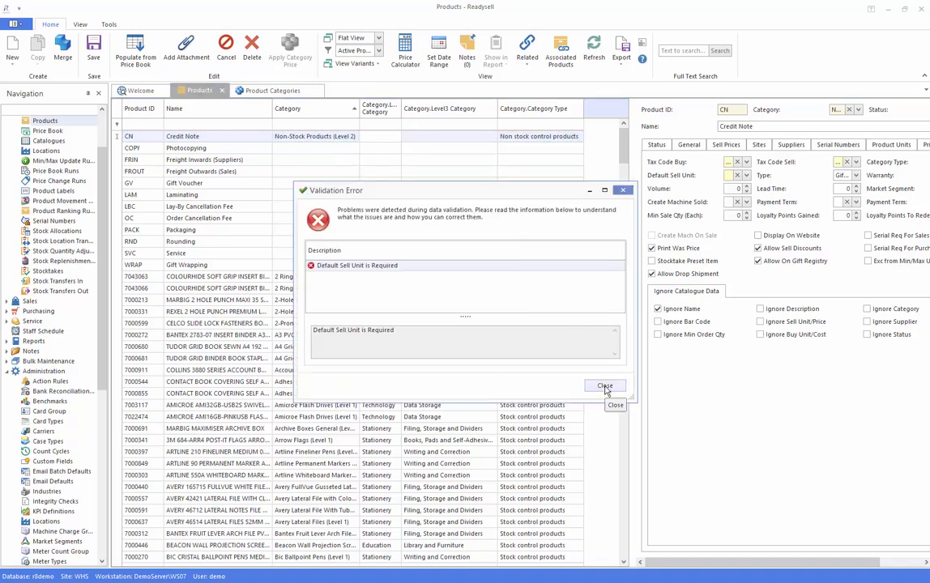
left_click(606, 387)
Discard the unsaved category change on Credit Note and move to the Photocopying product.
left_click(320, 151)
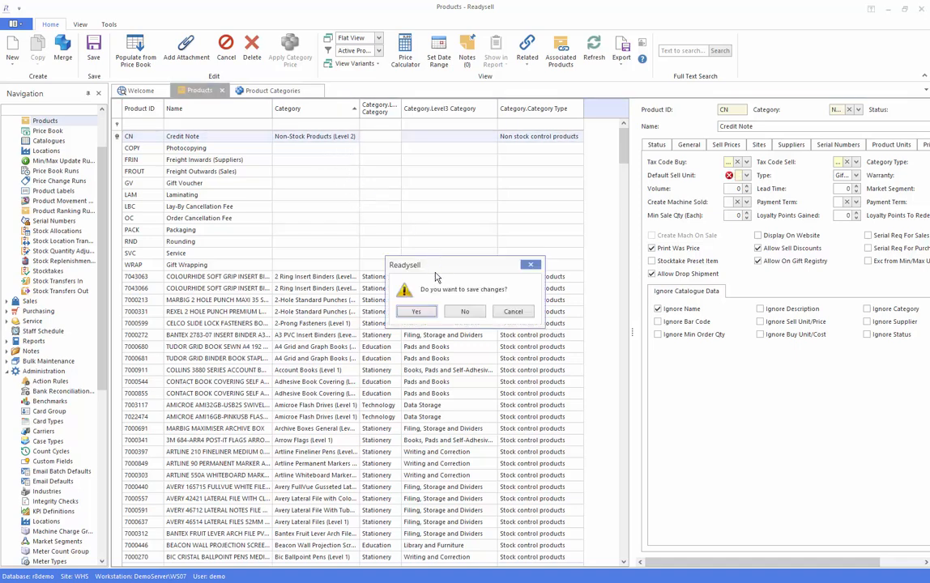
left_click(465, 311)
left_click(340, 152)
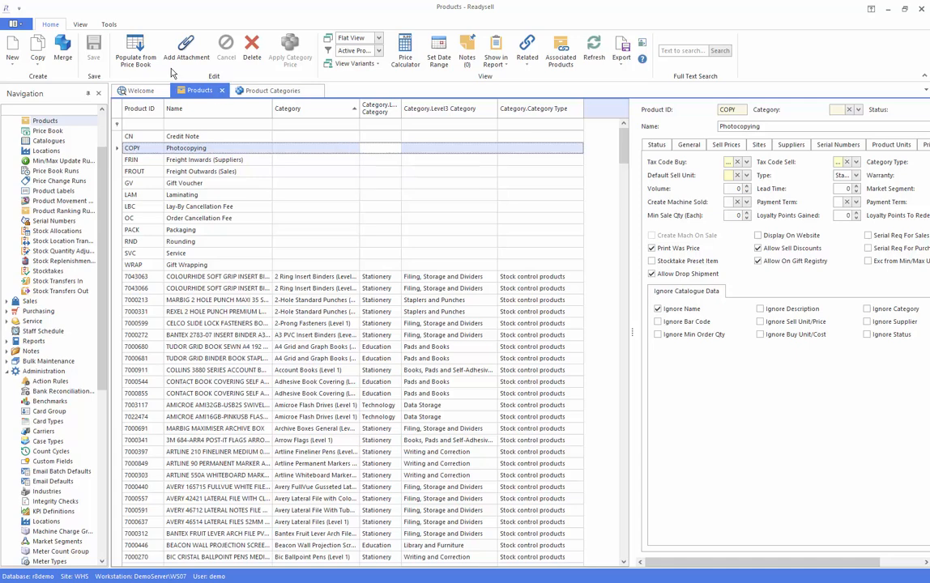
Set modification checking to On Close Only.
left_click(112, 26)
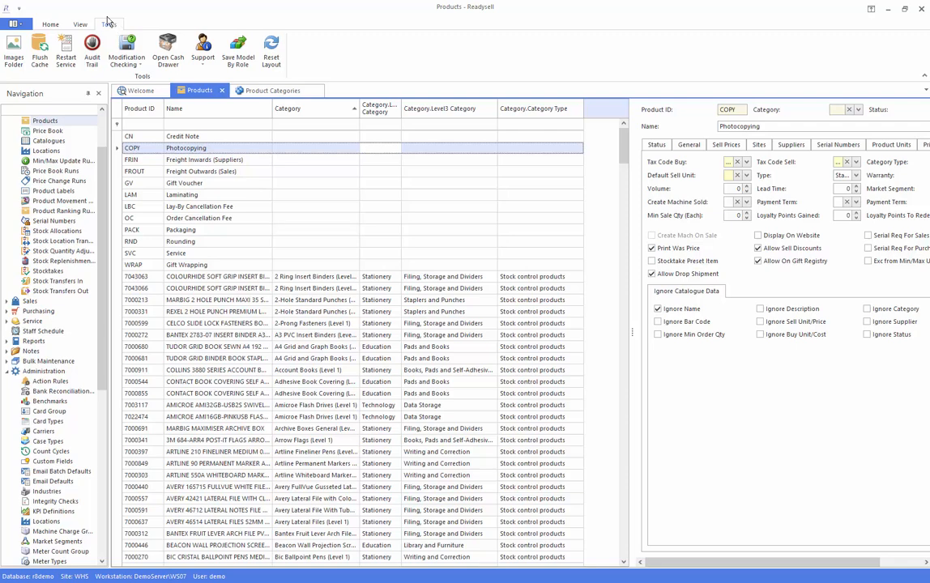
left_click(139, 68)
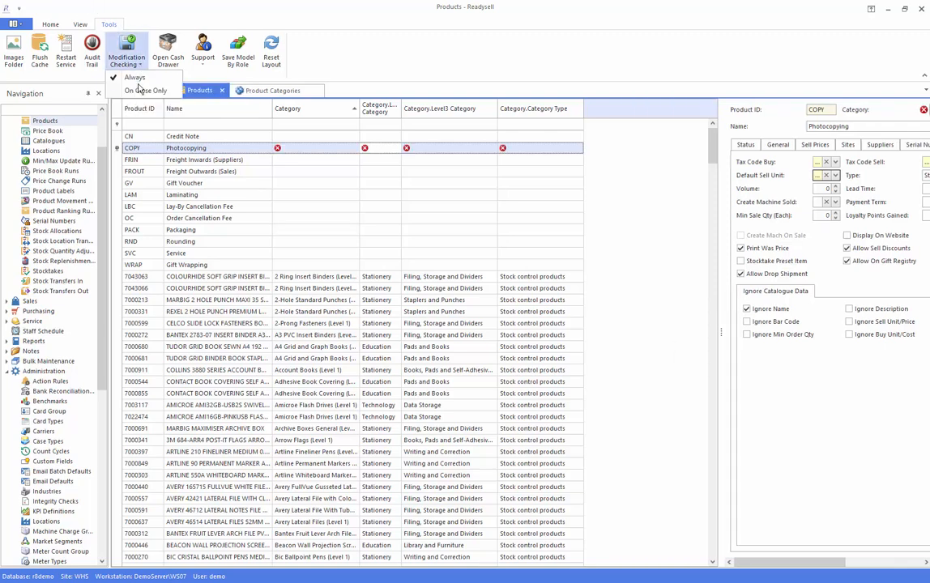
left_click(139, 90)
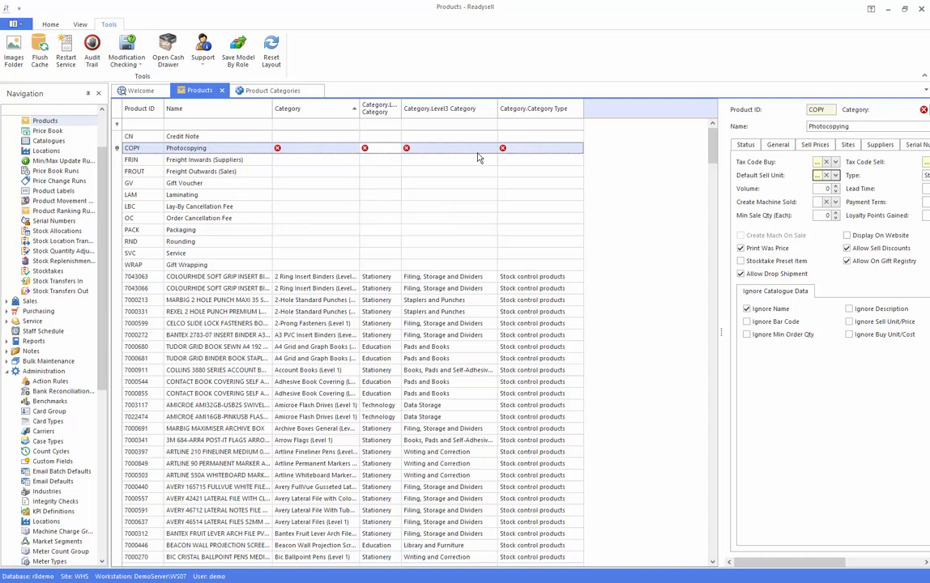
Add the Default Sell Unit column after Category Type in the product list and close the column chooser.
right_click(603, 111)
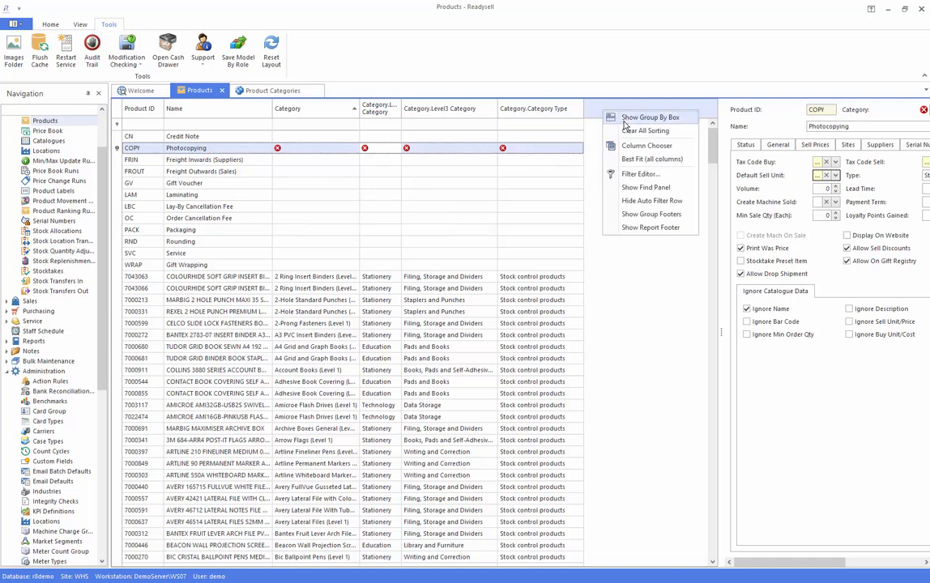
left_click(631, 145)
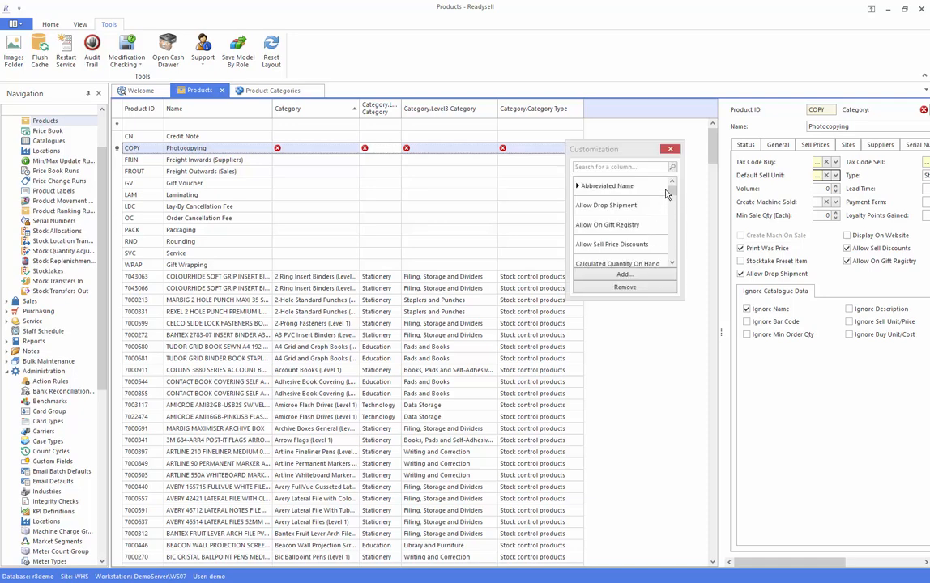
left_click_drag(671, 189, 672, 204)
left_click_drag(603, 183, 603, 109)
left_click(670, 149)
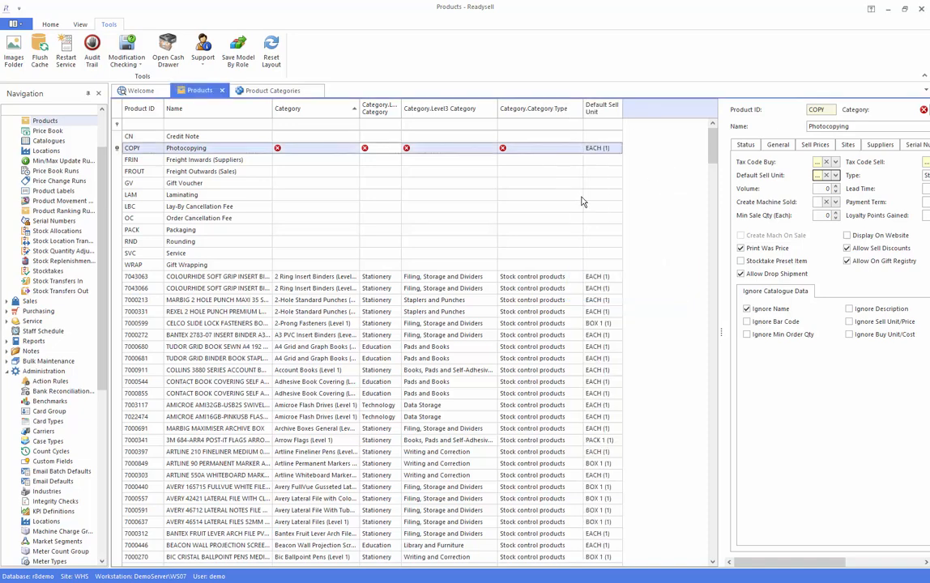
Assign the Non-Stock Products category to the Photocopying product and save the change.
left_click(354, 150)
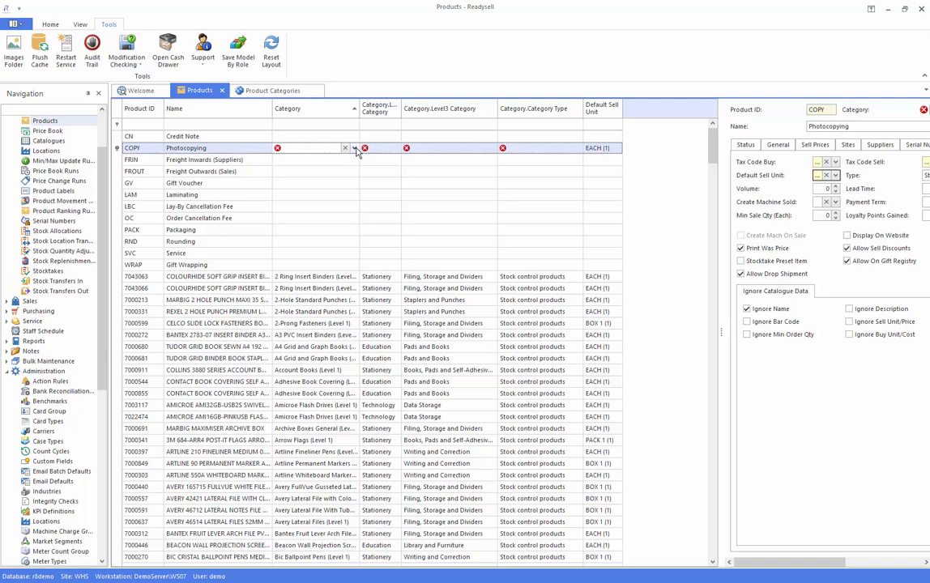
left_click(355, 149)
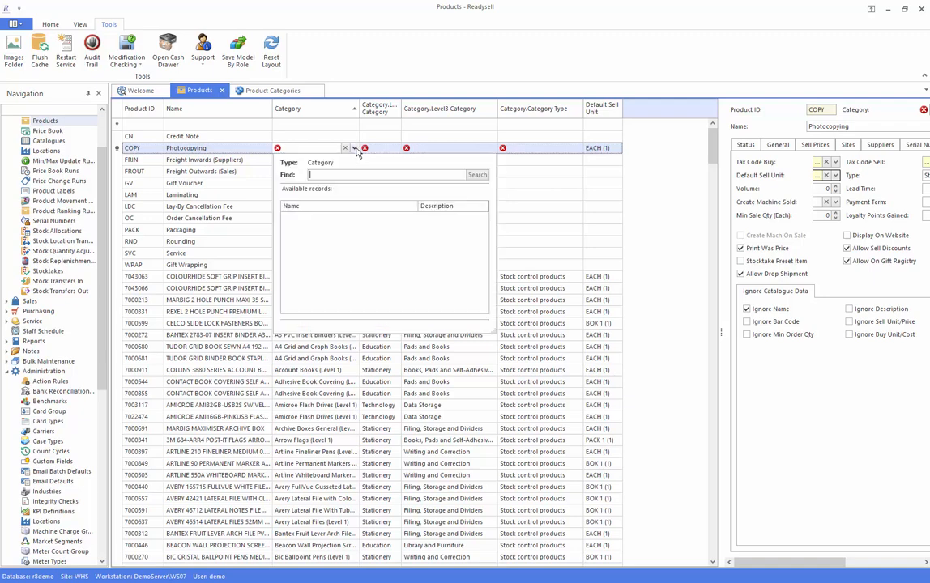
left_click(477, 179)
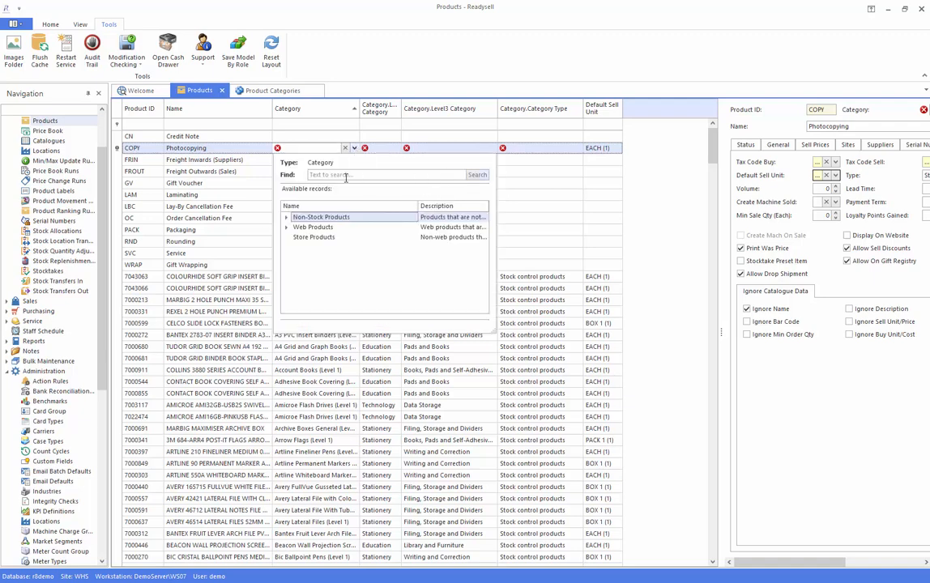
double_click(312, 218)
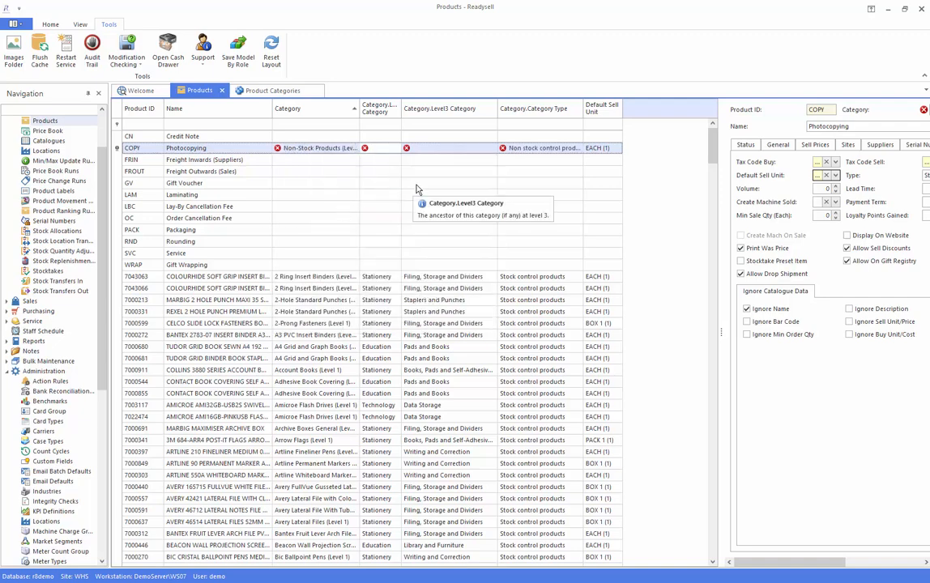
left_click(324, 159)
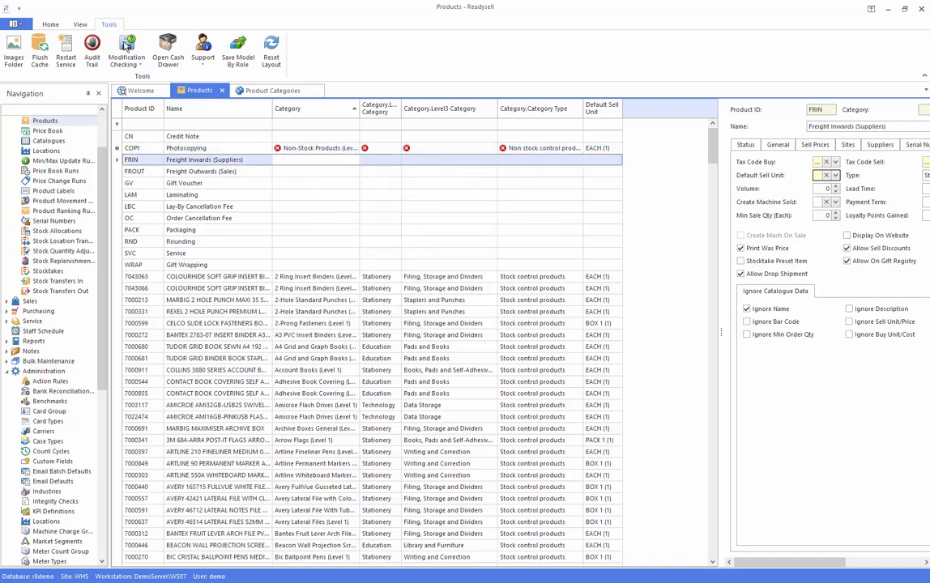
left_click(53, 25)
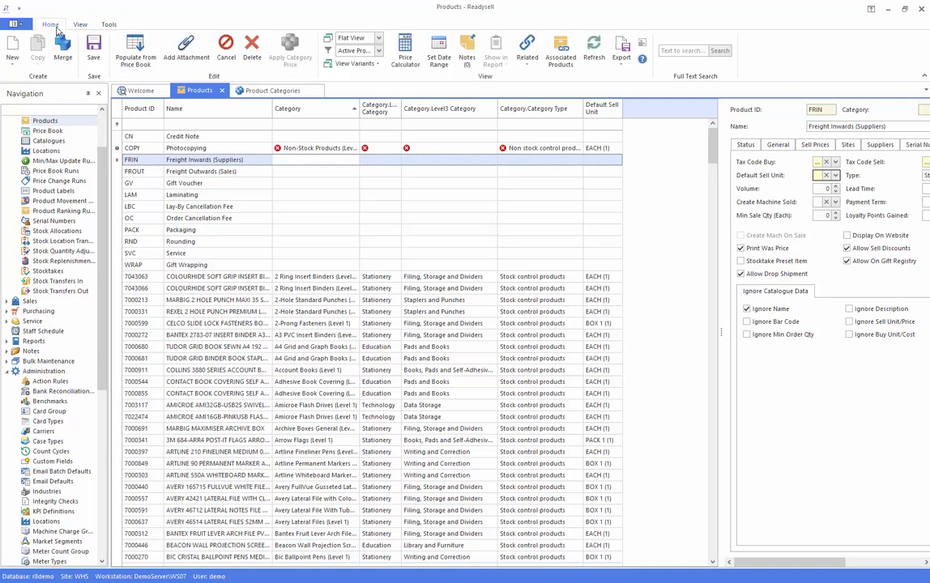
left_click(93, 49)
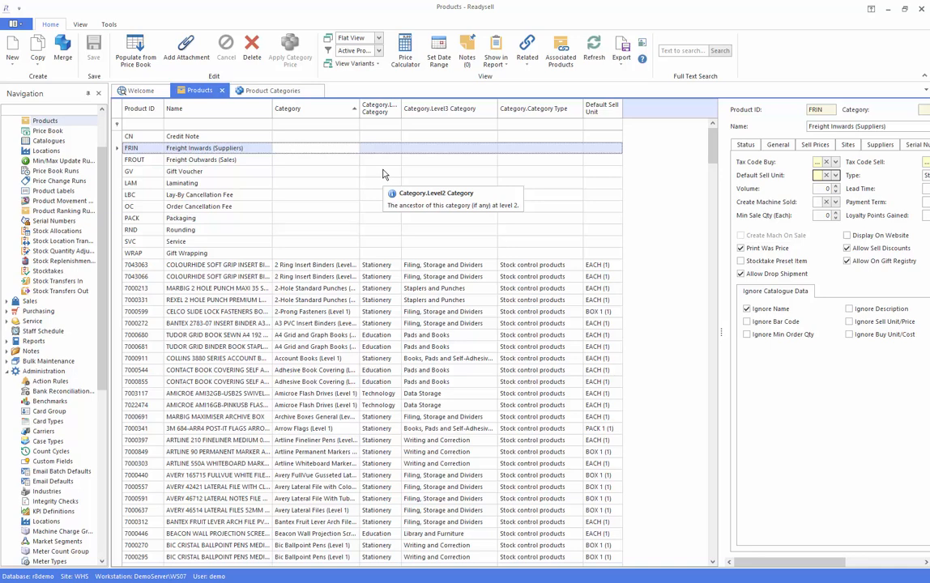
Set the Default Sell Unit of Credit Note to the EACH unit with quantity 1.
left_click(616, 138)
left_click(617, 137)
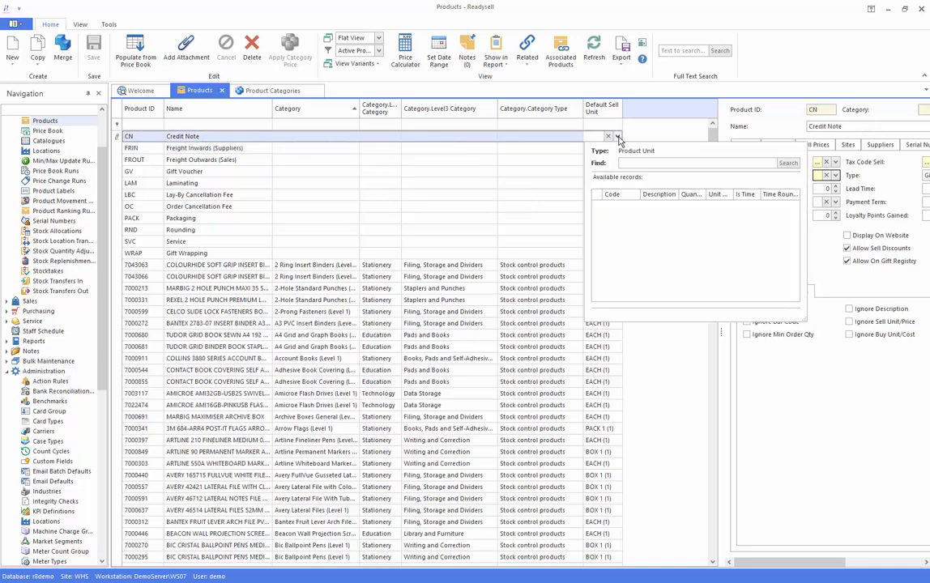
type("each")
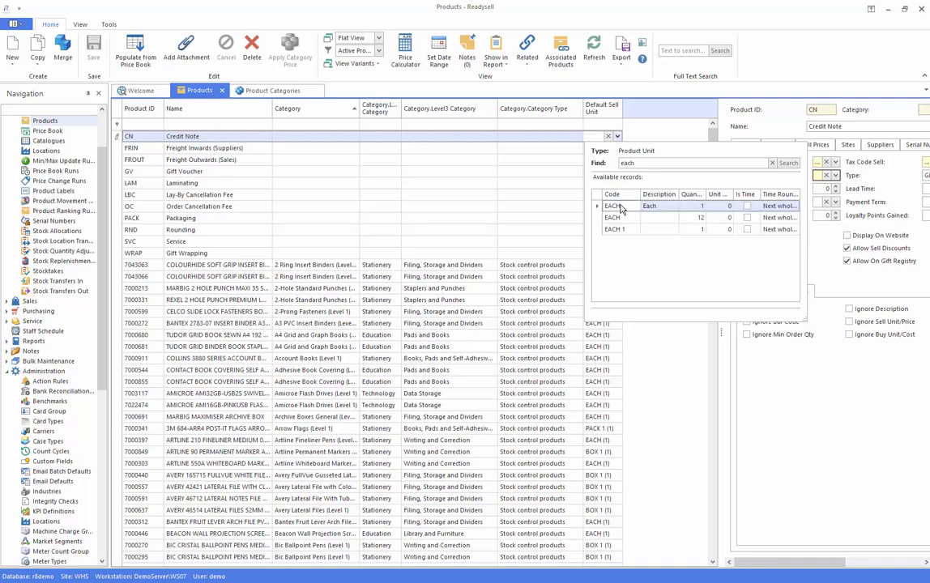
left_click(621, 206)
key("Down")
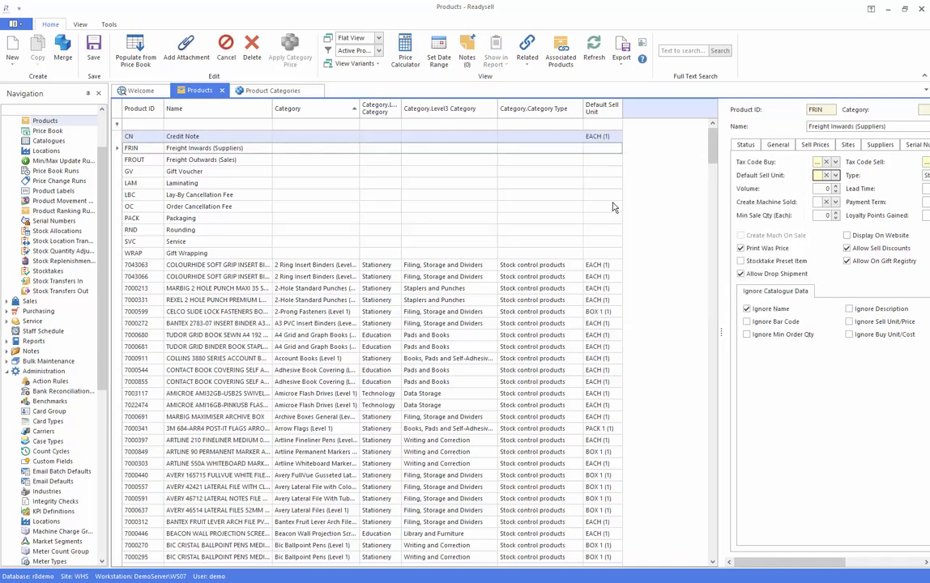
Assign the Non-Stock Products category to the Credit Note product and save the change.
left_click(335, 138)
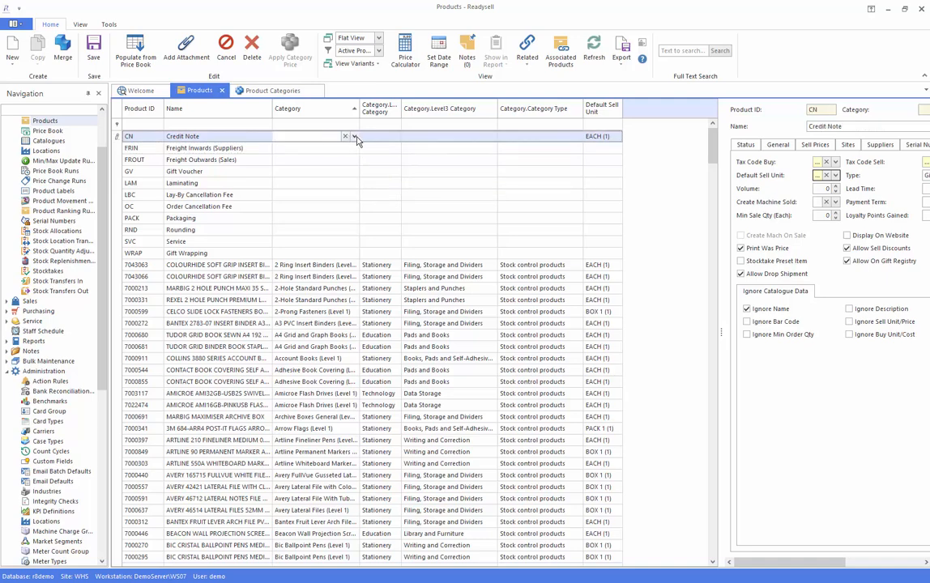
left_click(355, 137)
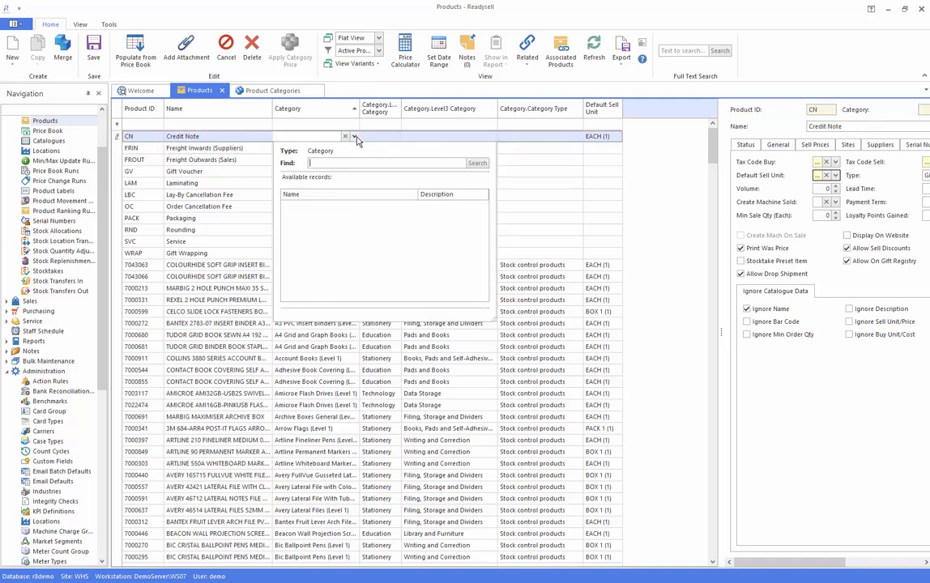
left_click(476, 163)
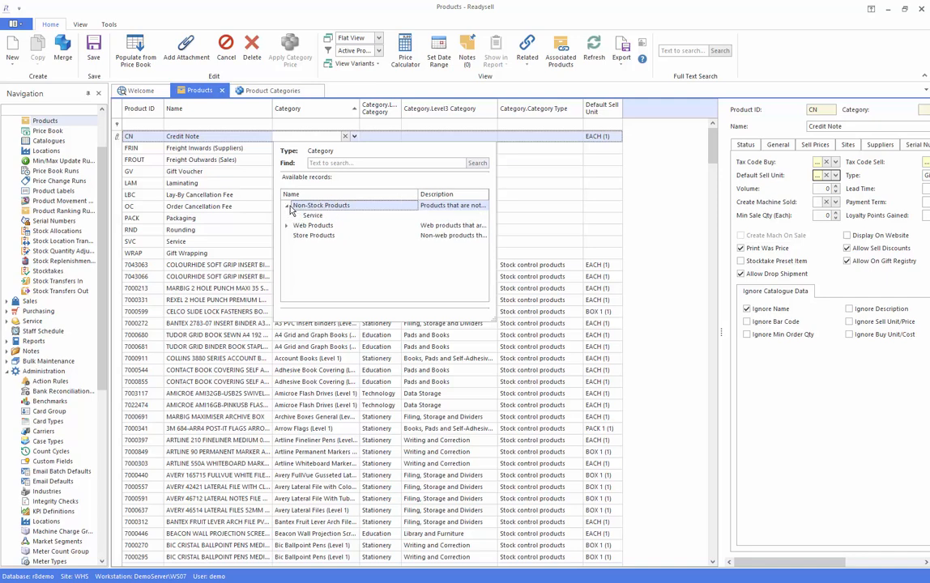
left_click(286, 205)
double_click(314, 206)
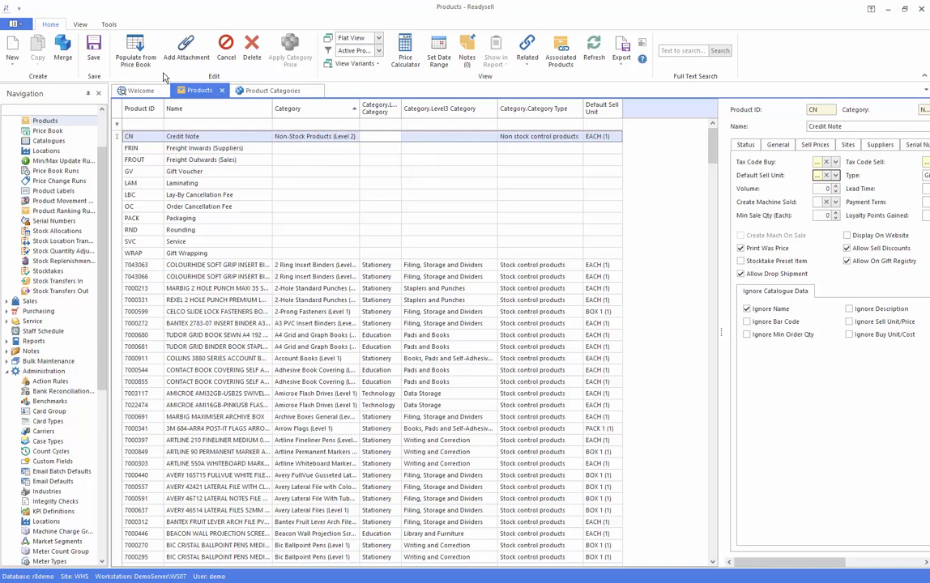
key("ctrl+s")
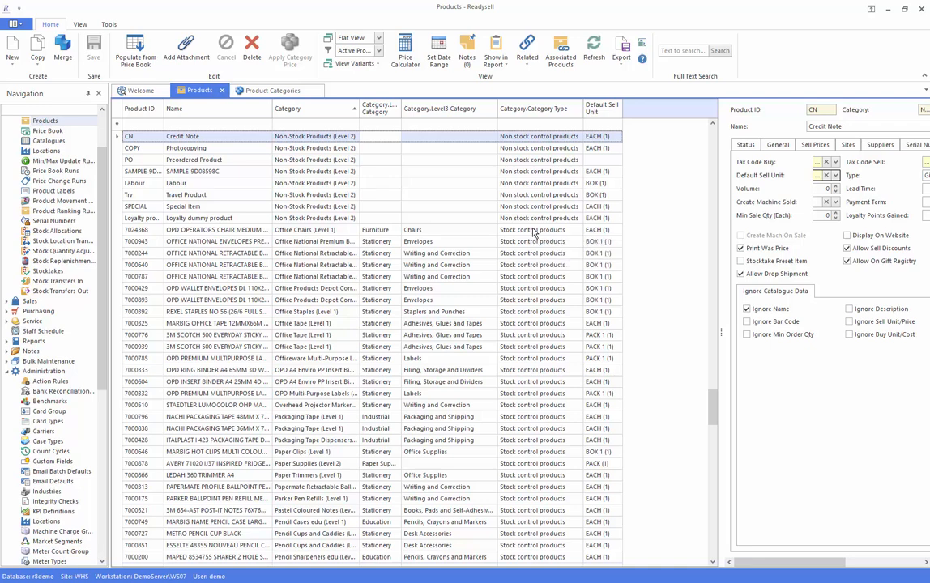
Widen the Category.Level2 Category column in the product list to fit the full category names.
left_click(531, 232)
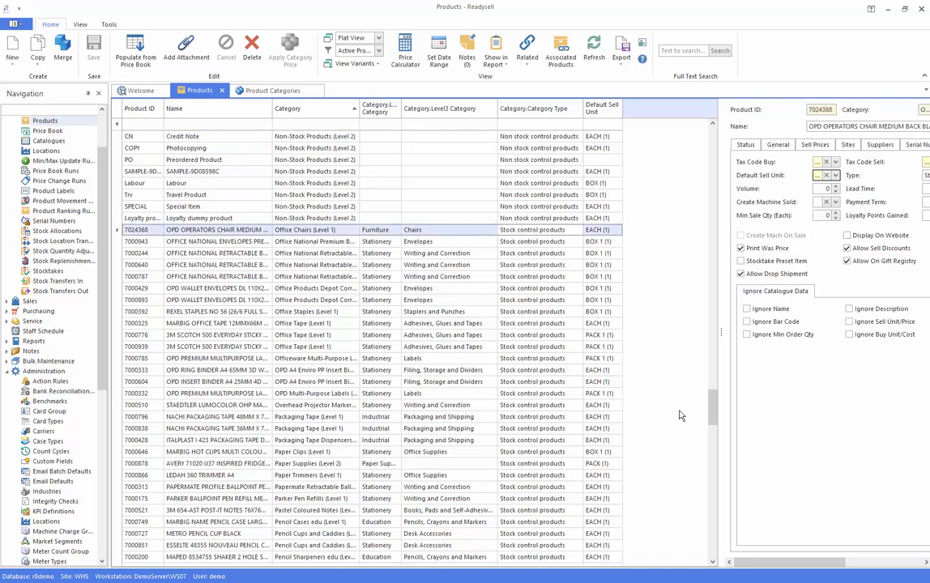
left_click_drag(714, 406, 712, 350)
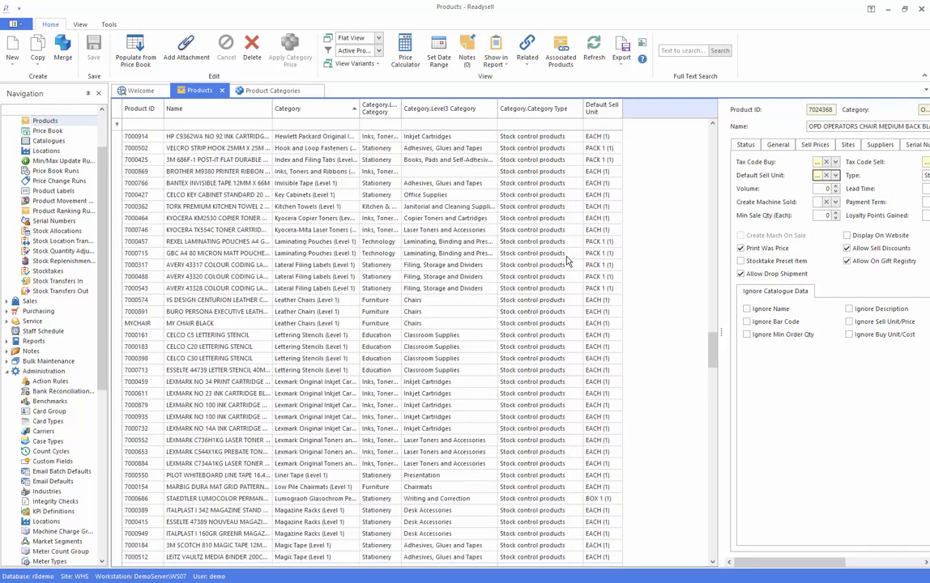
left_click(459, 173)
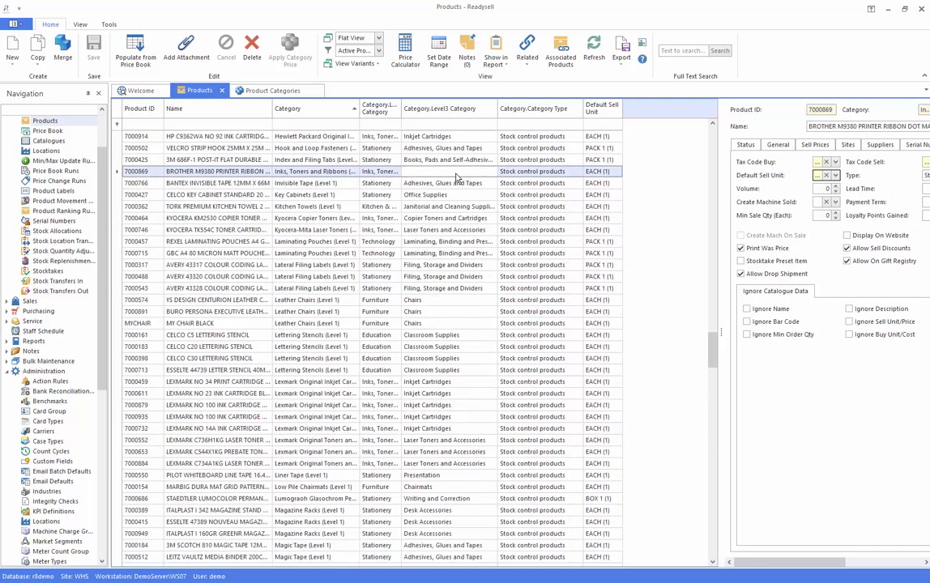
left_click(395, 172)
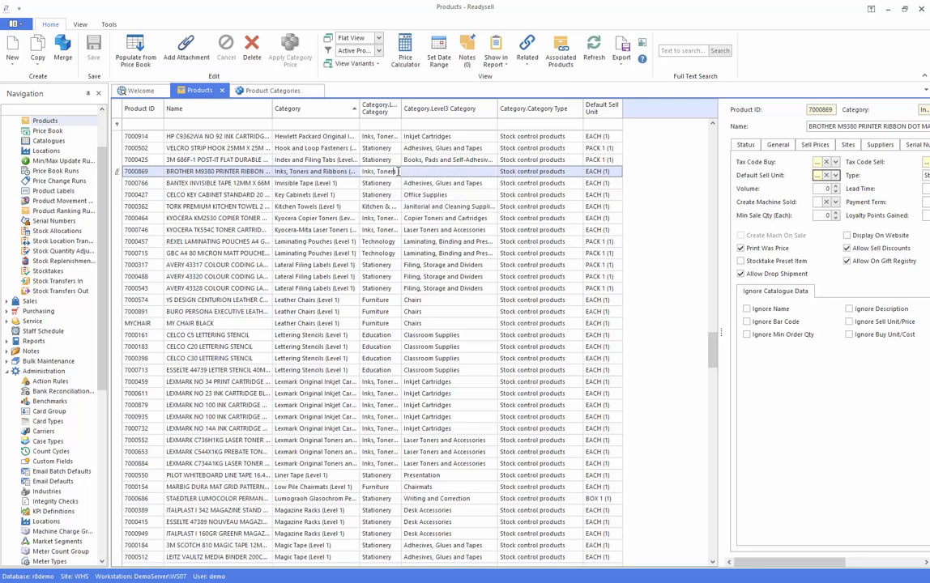
left_click_drag(489, 109, 492, 110)
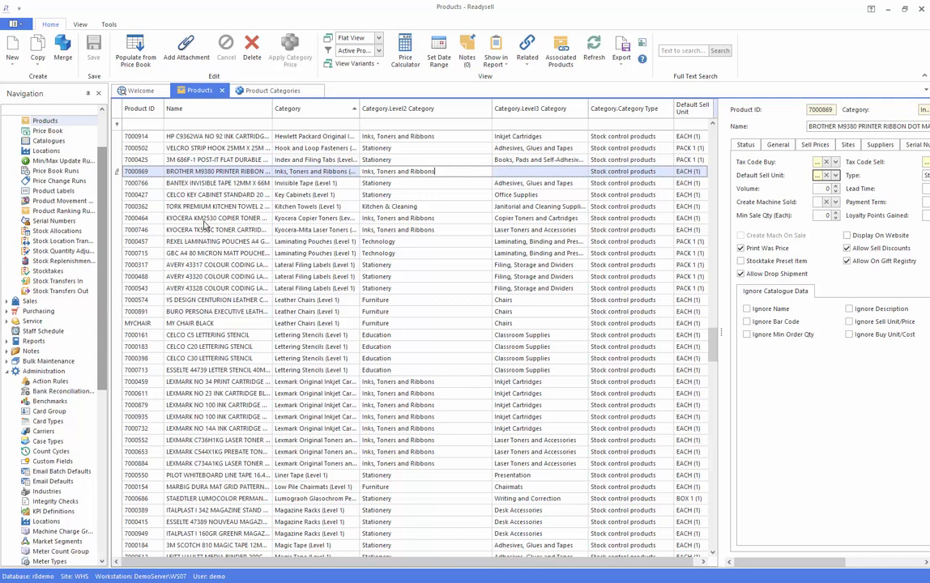
Create a new product category named Freight with Service as its parent category.
left_click(264, 91)
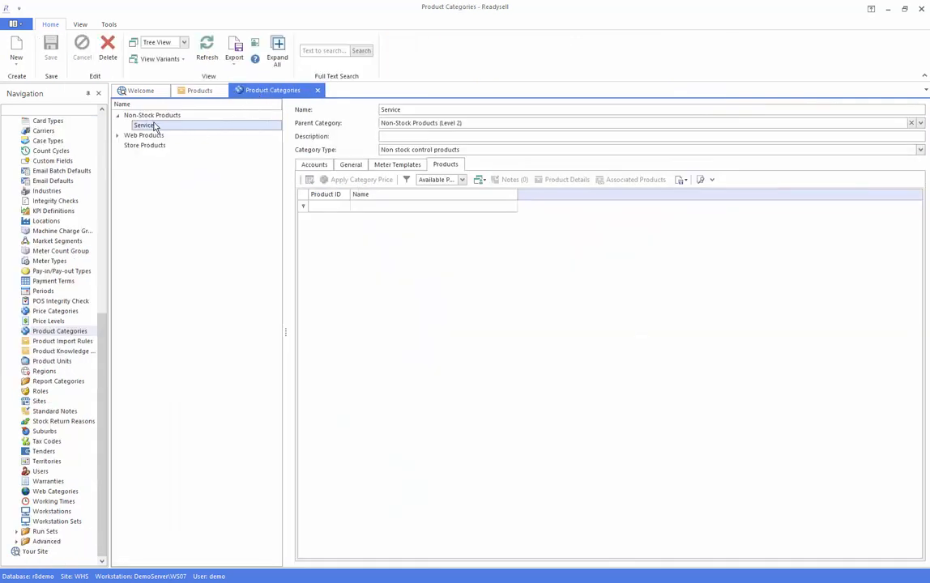
left_click(143, 116)
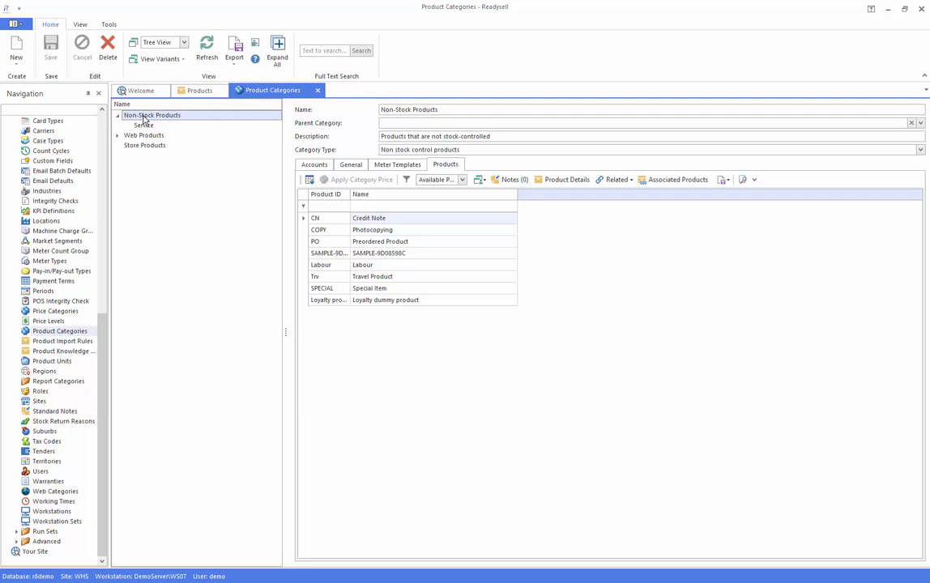
left_click(144, 127)
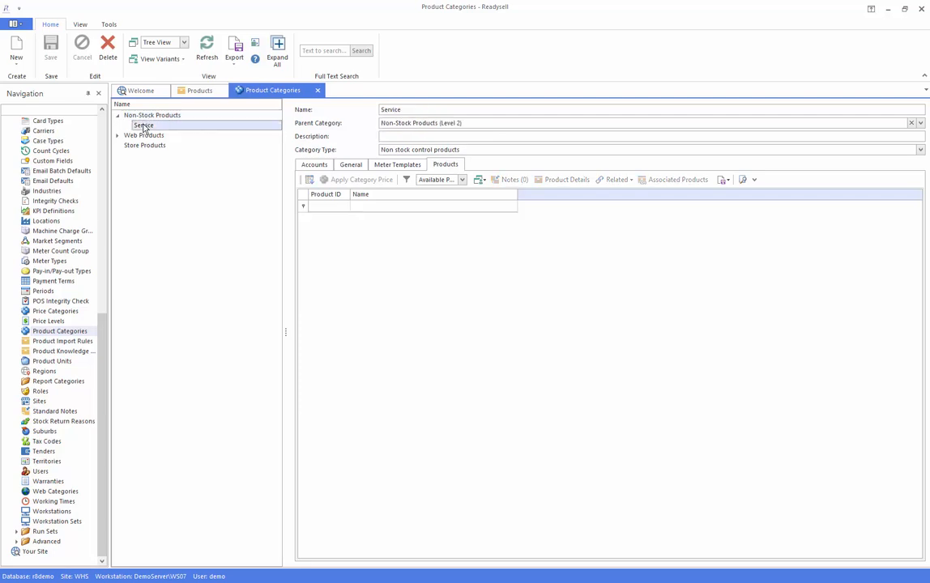
left_click(16, 44)
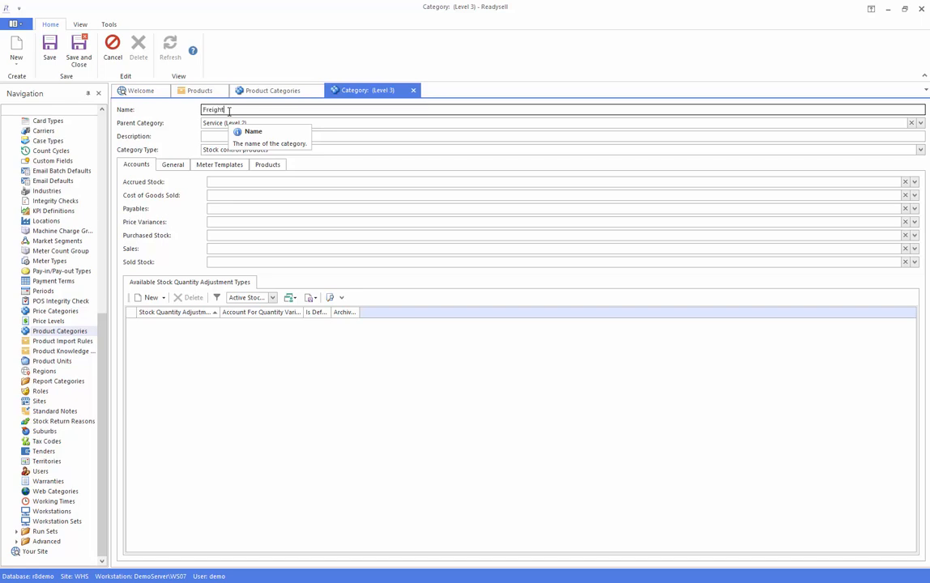
type("Freight")
key("Tab")
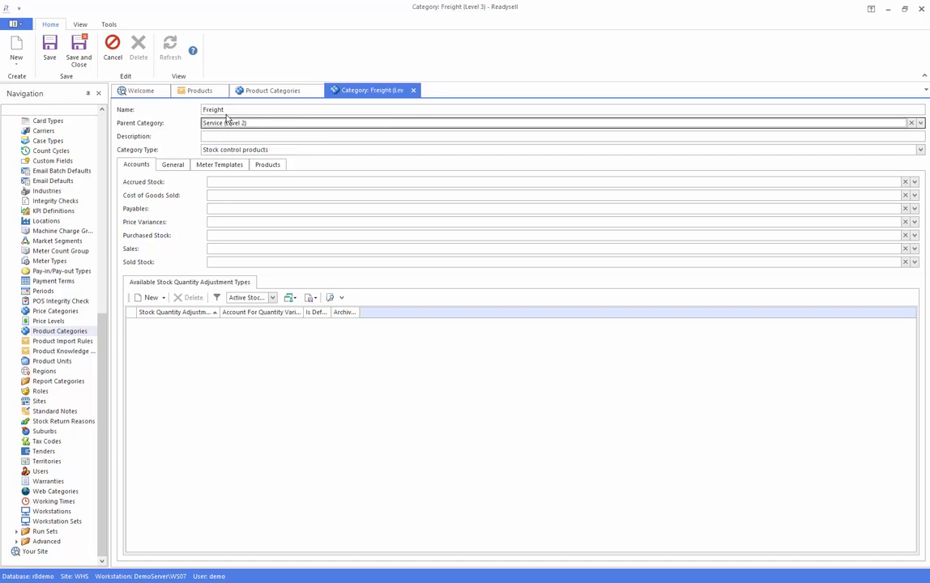
Give the new category the description Freight and the type Non stock control products, and save and close it.
key("shift+Tab")
key("ctrl+c")
left_click(213, 136)
key("ctrl+v")
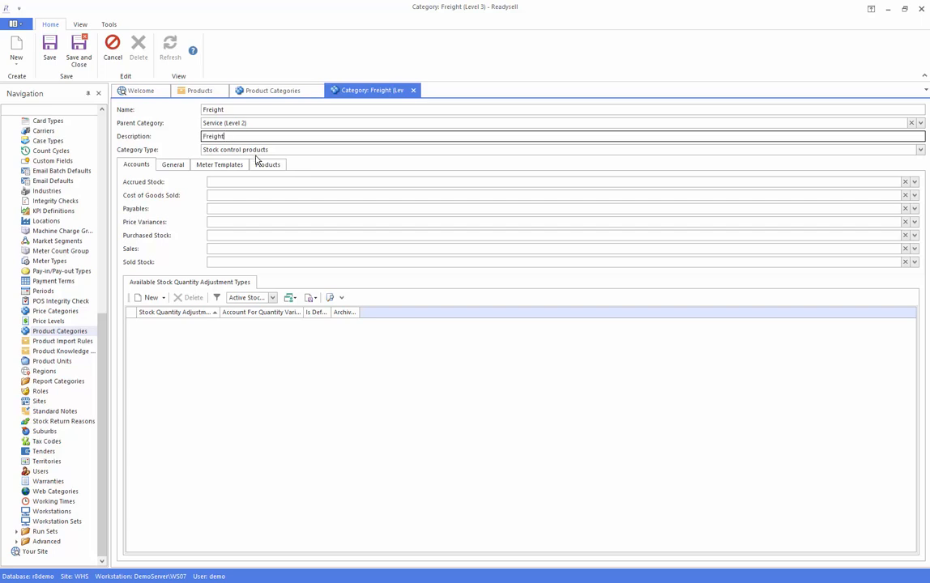
left_click(343, 149)
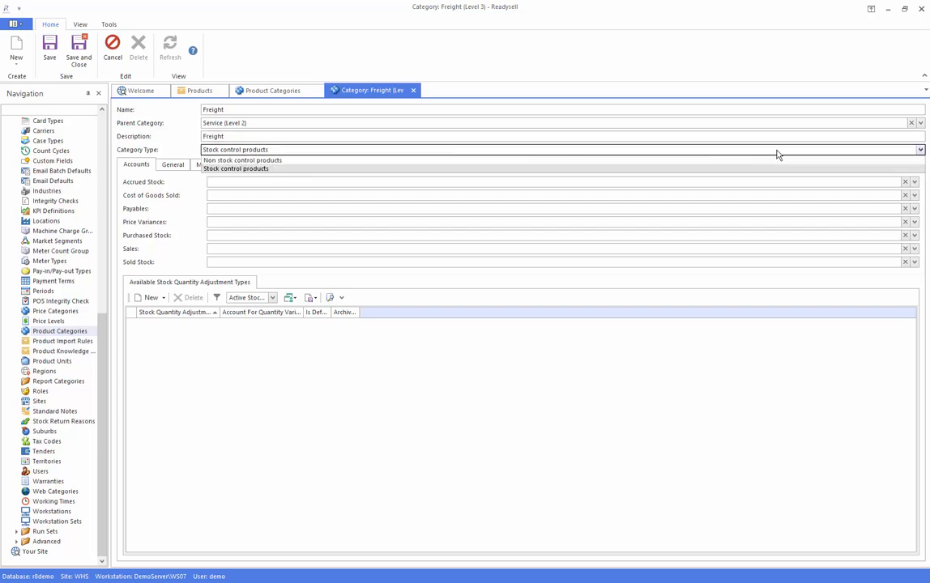
left_click(232, 160)
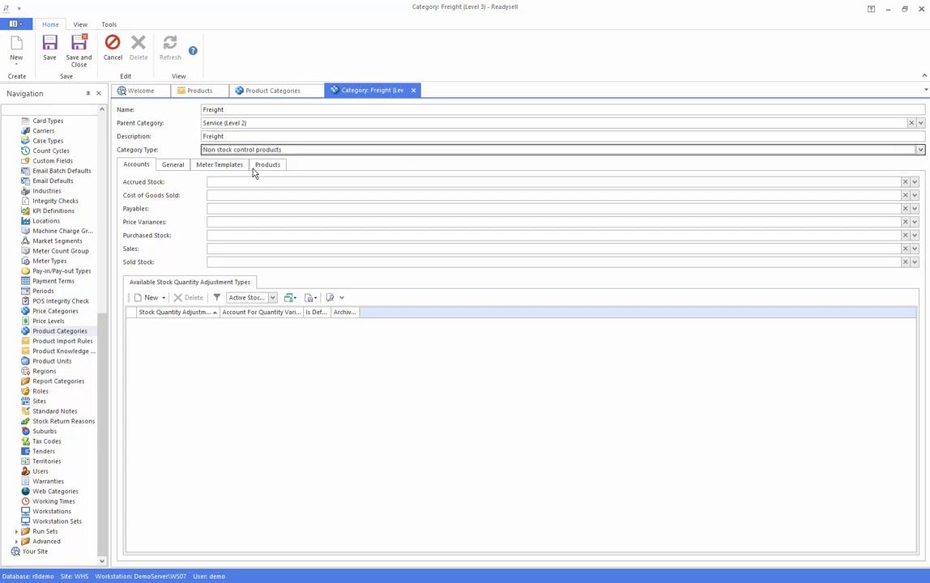
left_click(79, 50)
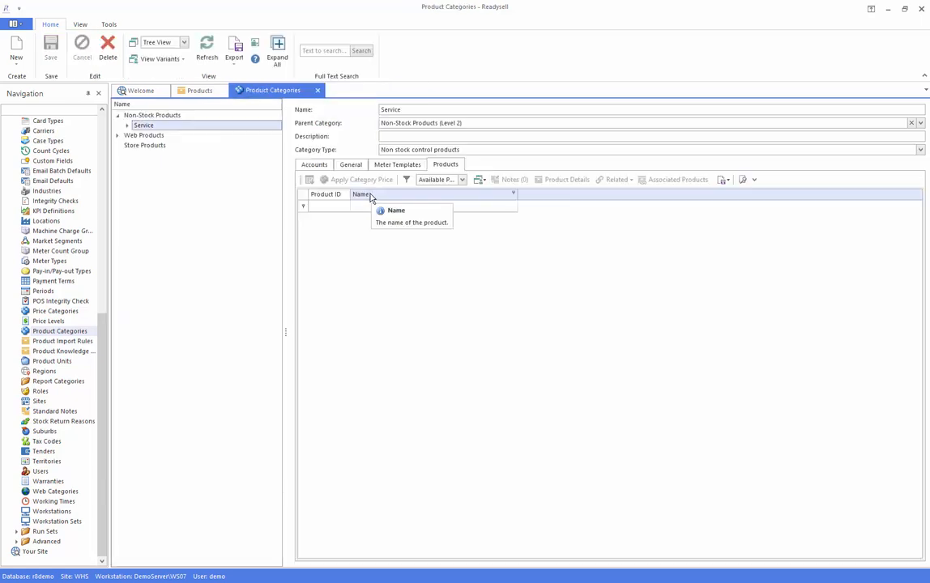
Refresh the product category tree and open the Freight category under Non-Stock Products > Service.
left_click(134, 115)
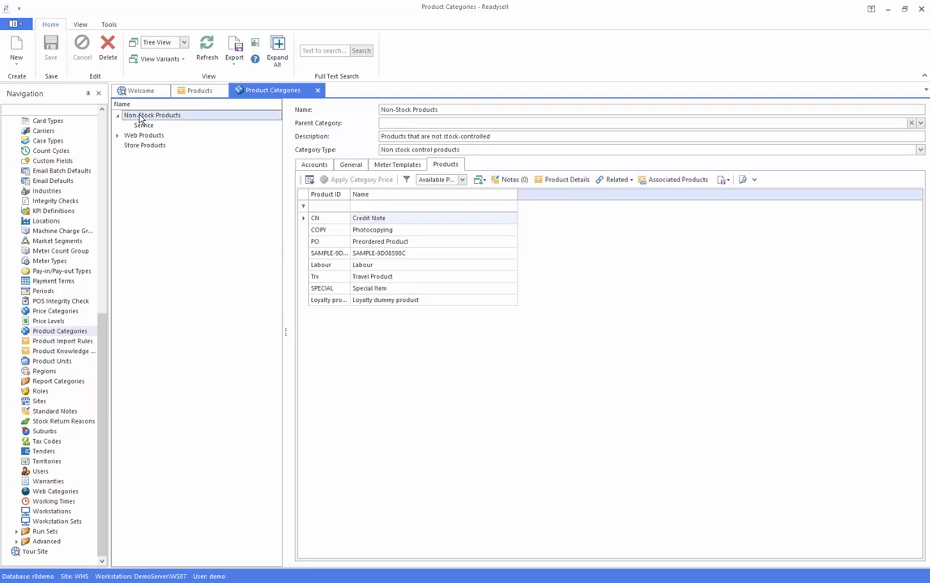
left_click(207, 47)
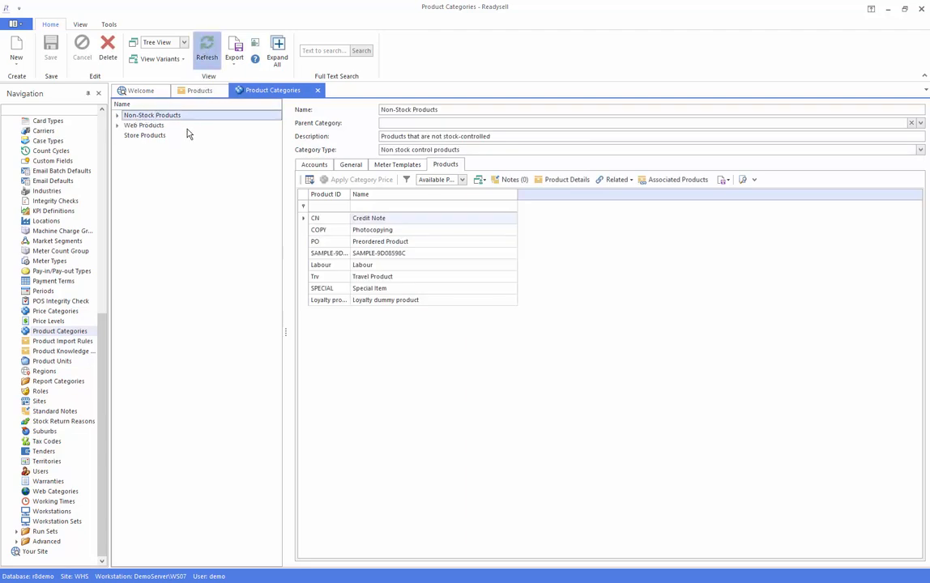
left_click(117, 115)
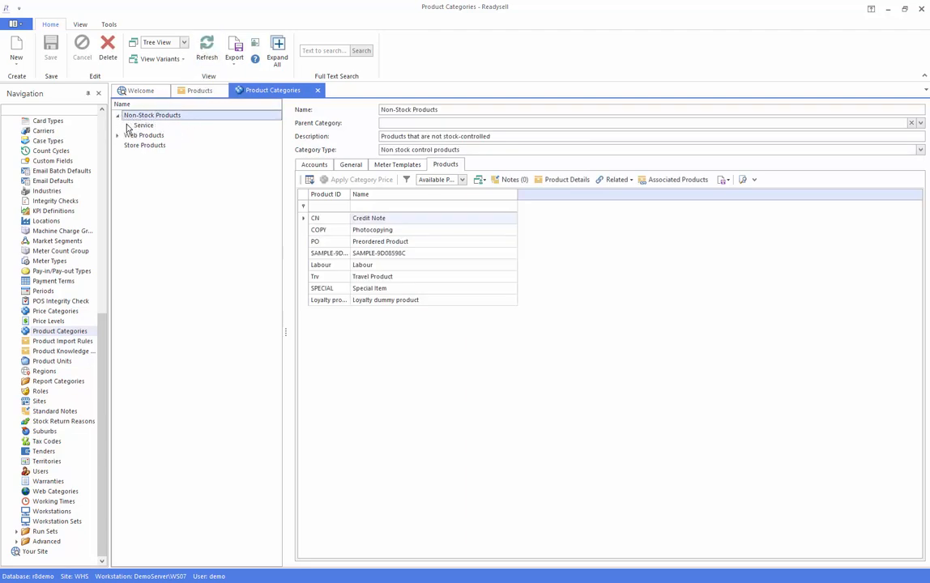
left_click(127, 126)
left_click(154, 135)
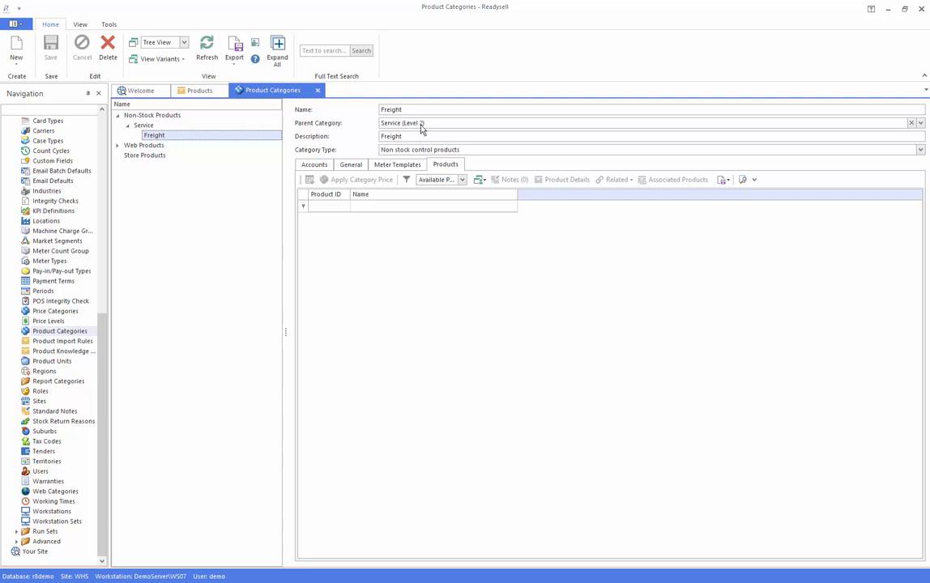
Change the Freight category's parent to Non-Stock Products, save the change and check its place in the tree.
left_click(751, 124)
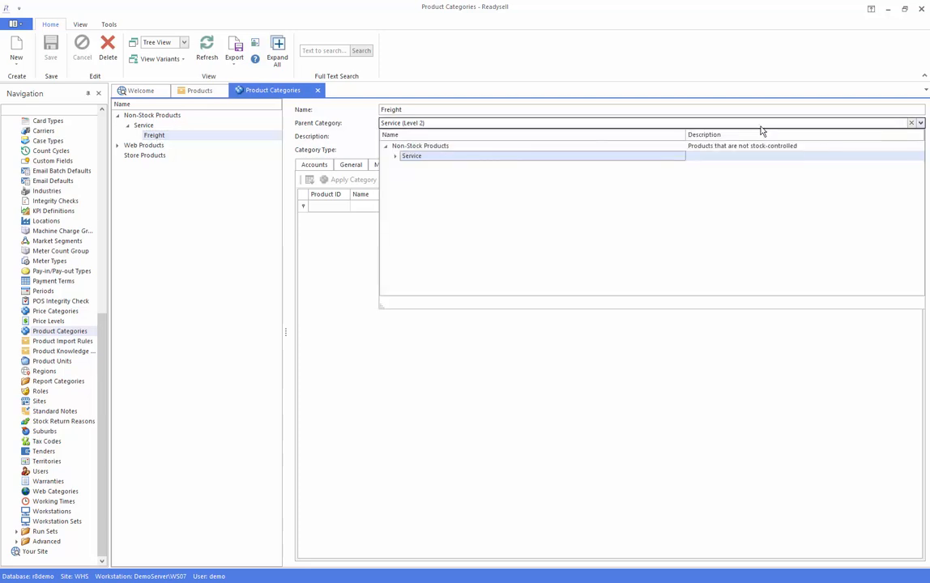
left_click(445, 147)
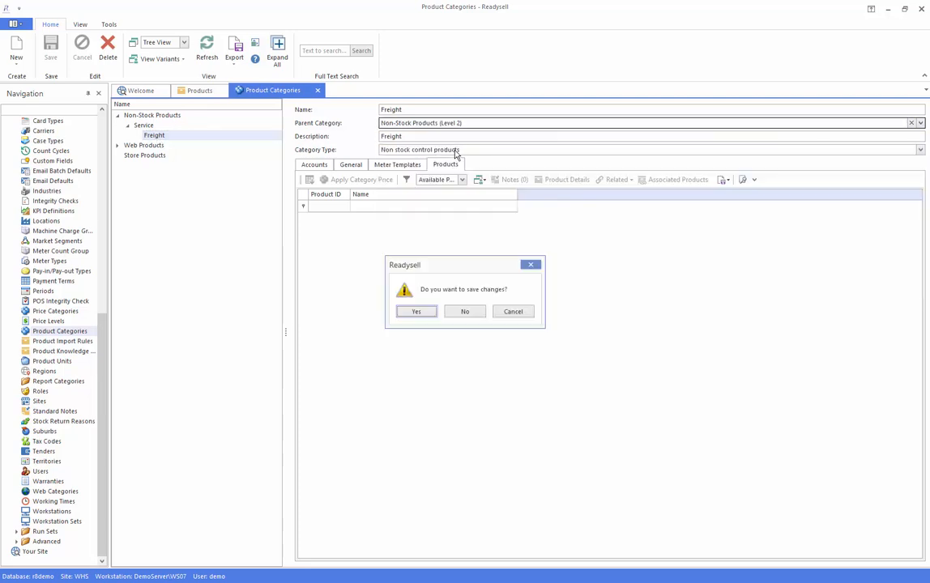
left_click(415, 312)
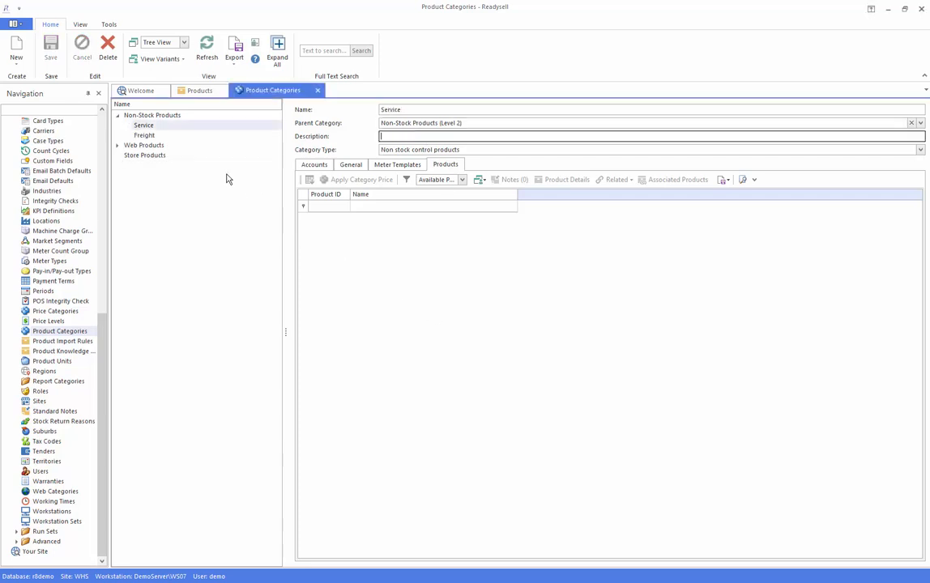
left_click(132, 114)
left_click(143, 125)
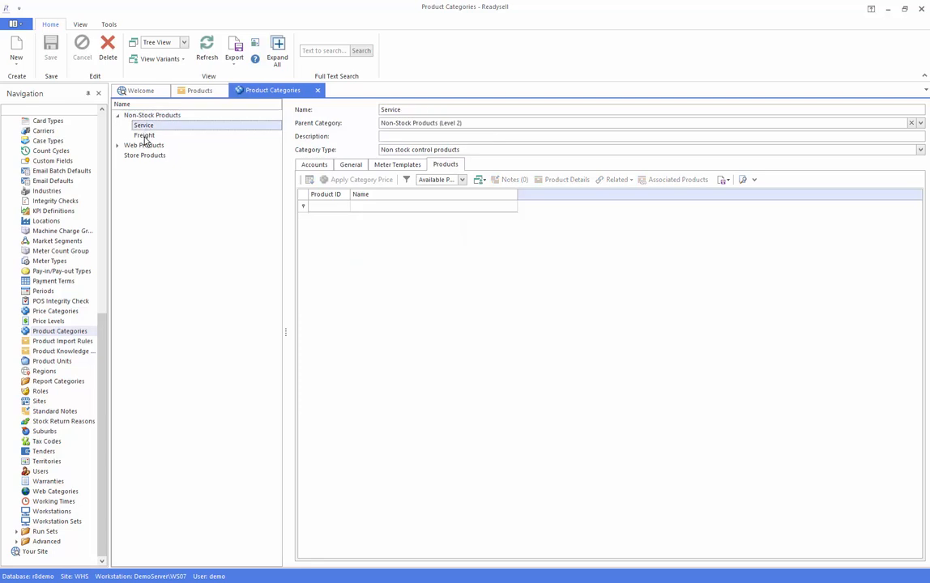
left_click(144, 136)
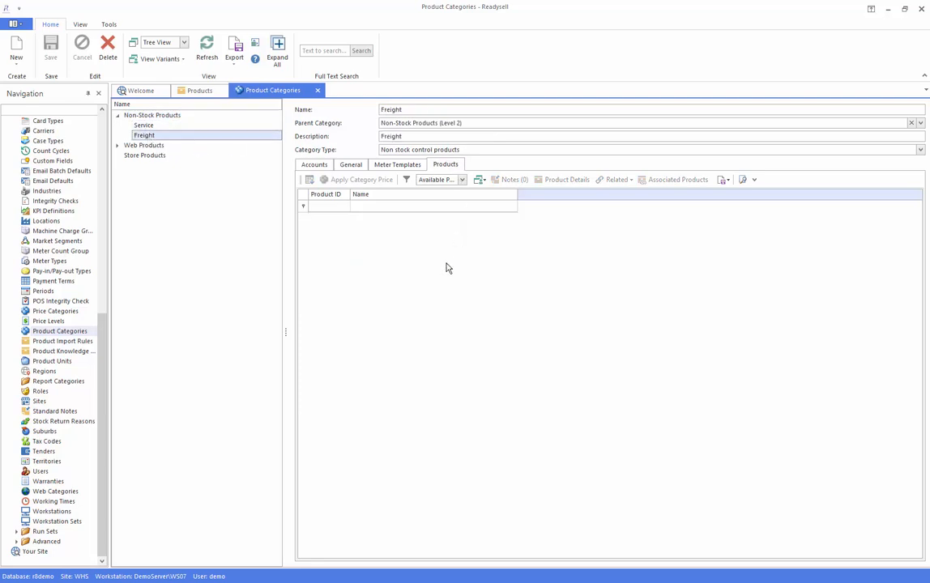
Return to the product list and set the default sell unit of Freight Inwards (Suppliers) to CTN 1.
left_click(191, 92)
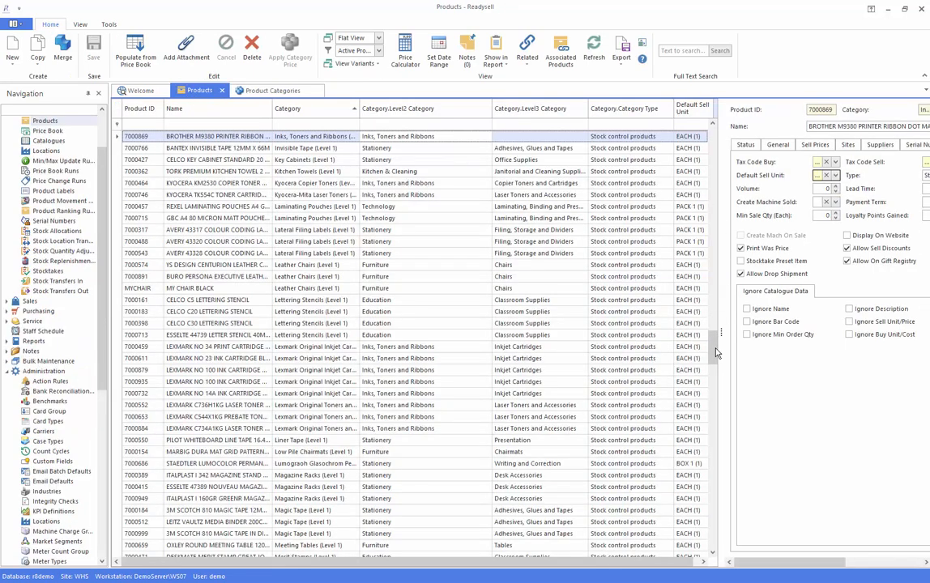
left_click_drag(714, 350, 676, 140)
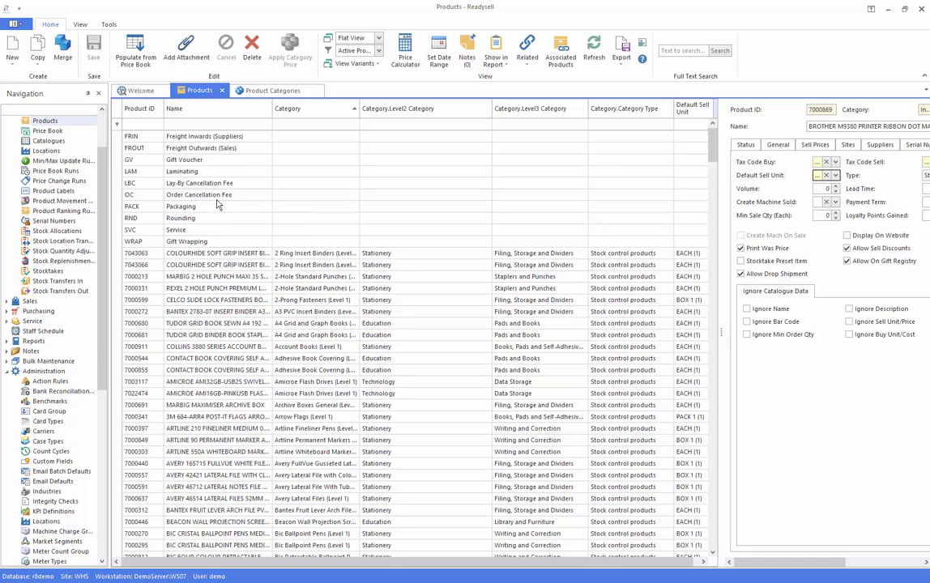
left_click(202, 138)
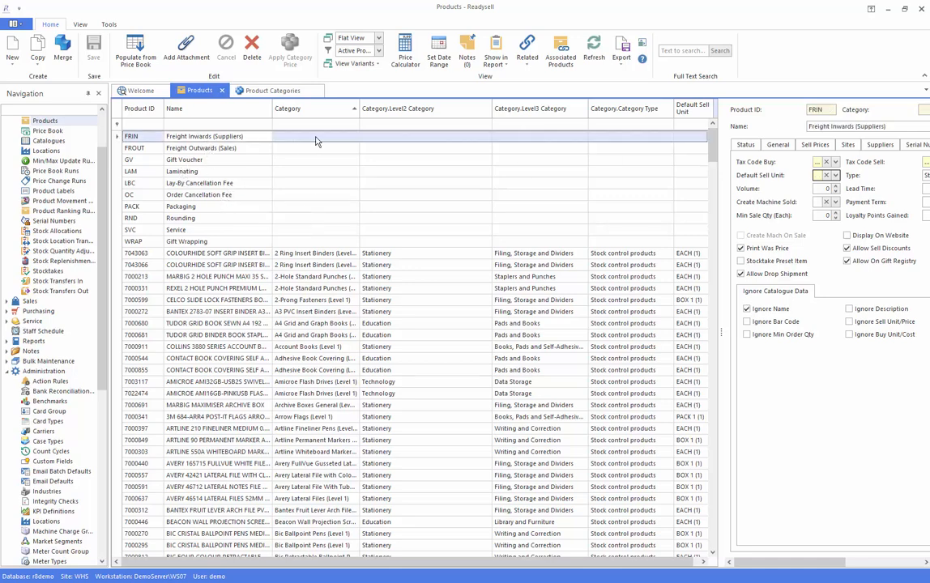
left_click(691, 138)
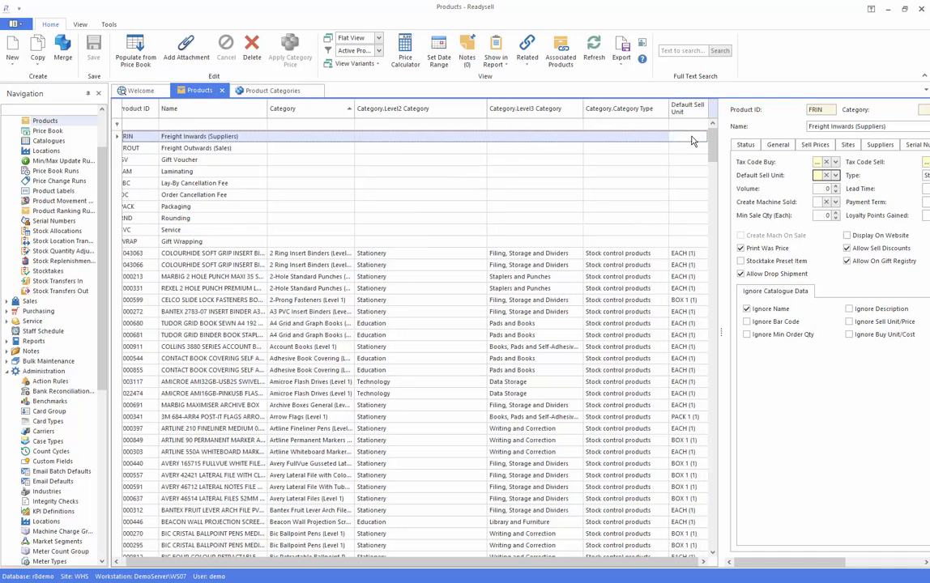
left_click(702, 137)
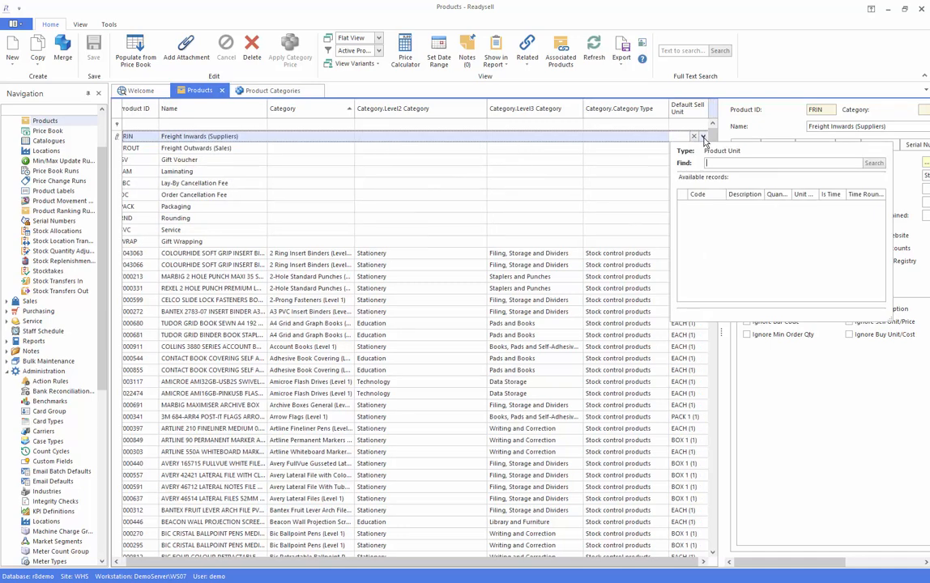
left_click(874, 165)
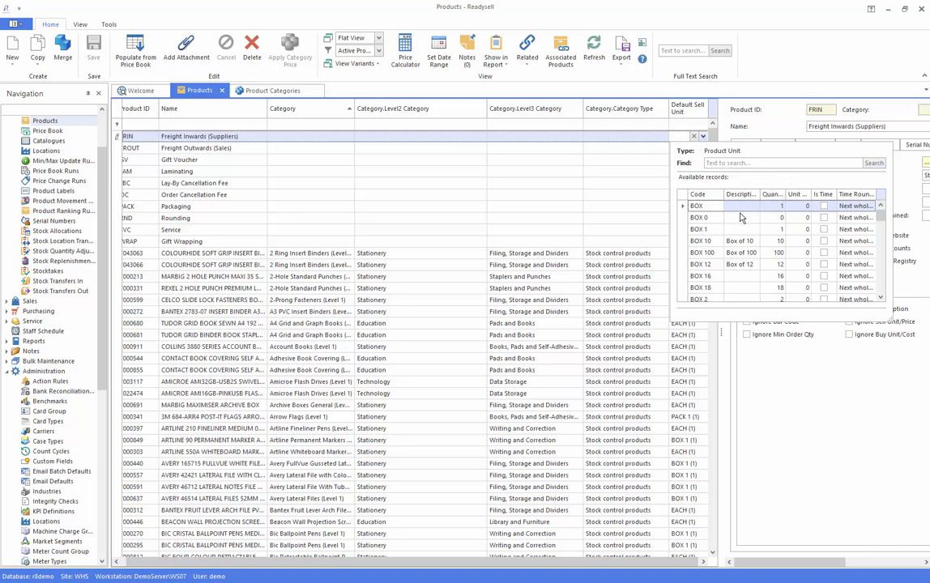
scroll(736, 235, "down", 5)
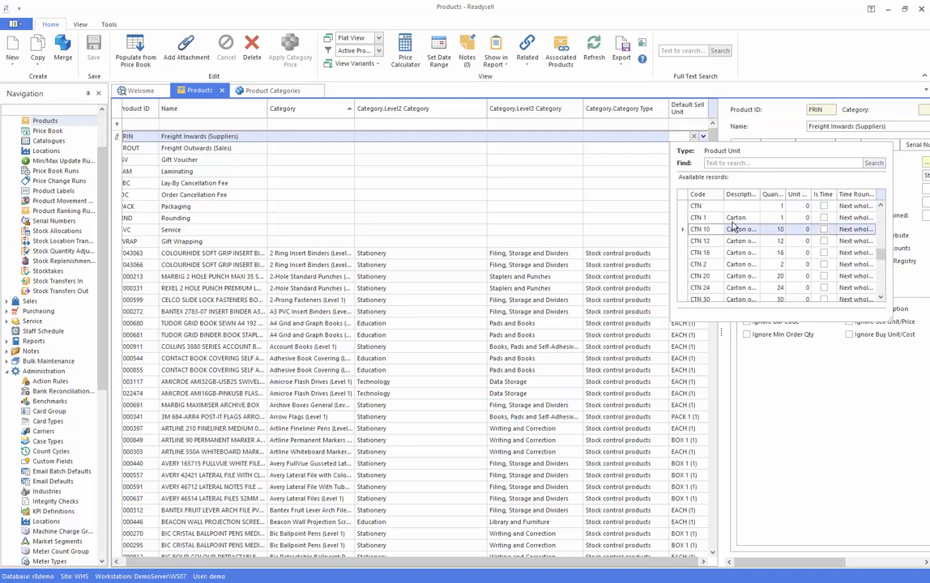
left_click(733, 217)
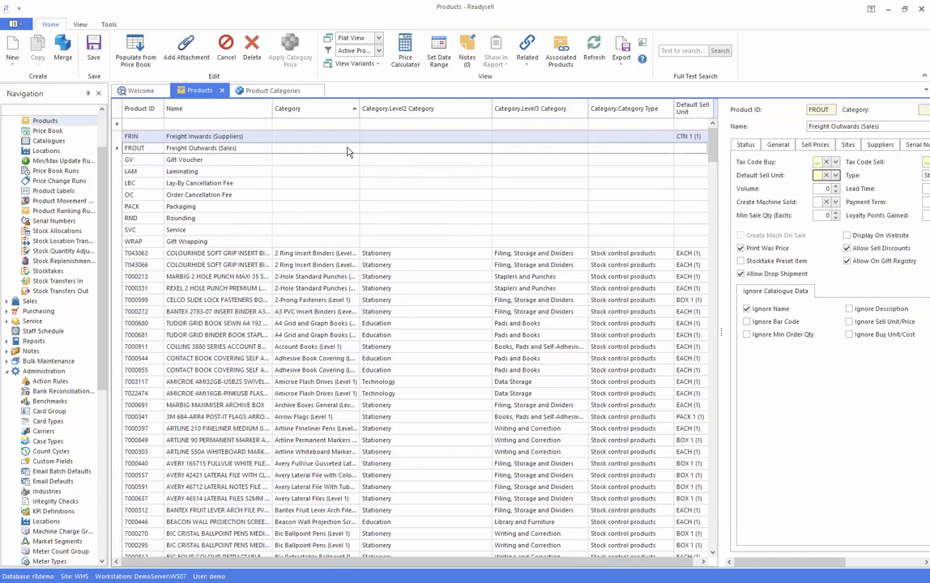
Assign the category Freight under Non-Stock Products to Freight Inwards (Suppliers) and save the product.
left_click(312, 137)
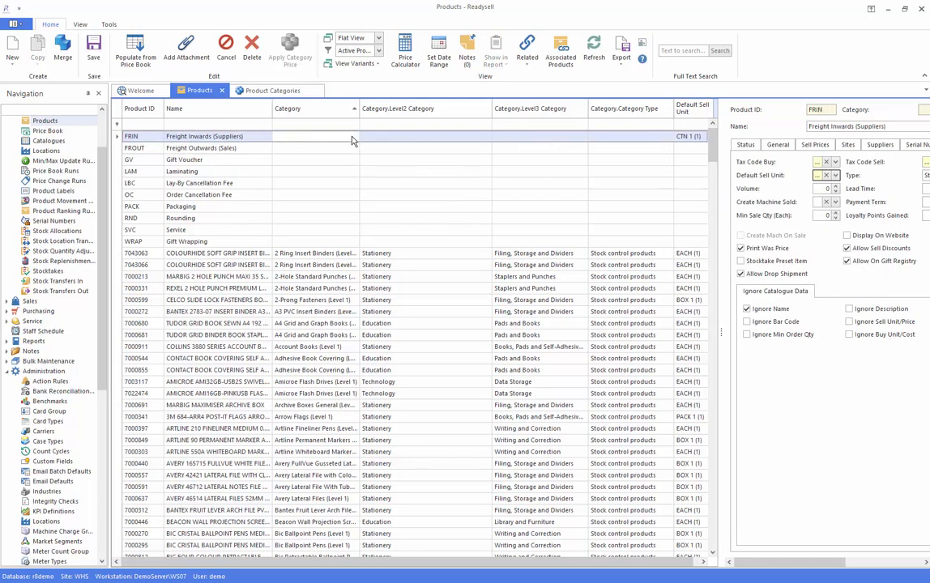
left_click(352, 138)
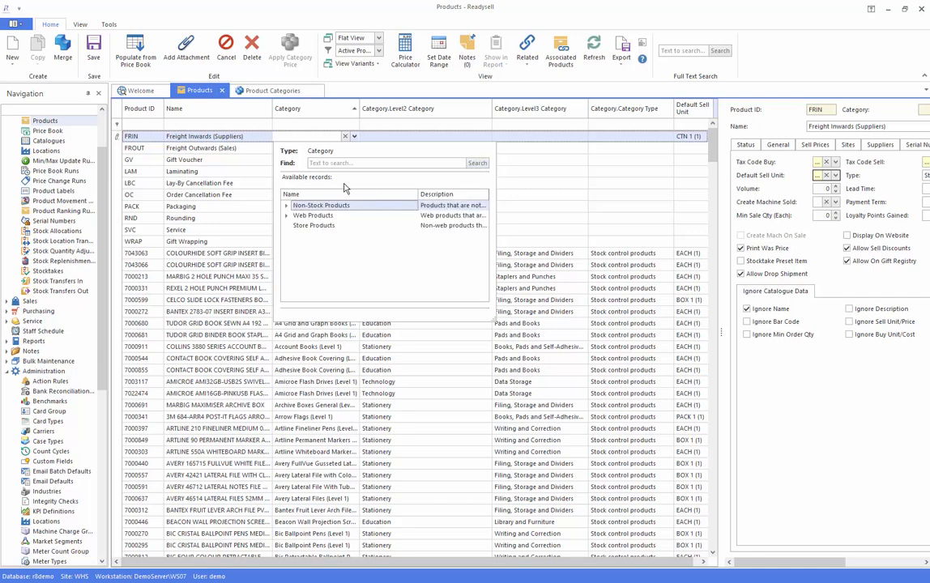
left_click(286, 206)
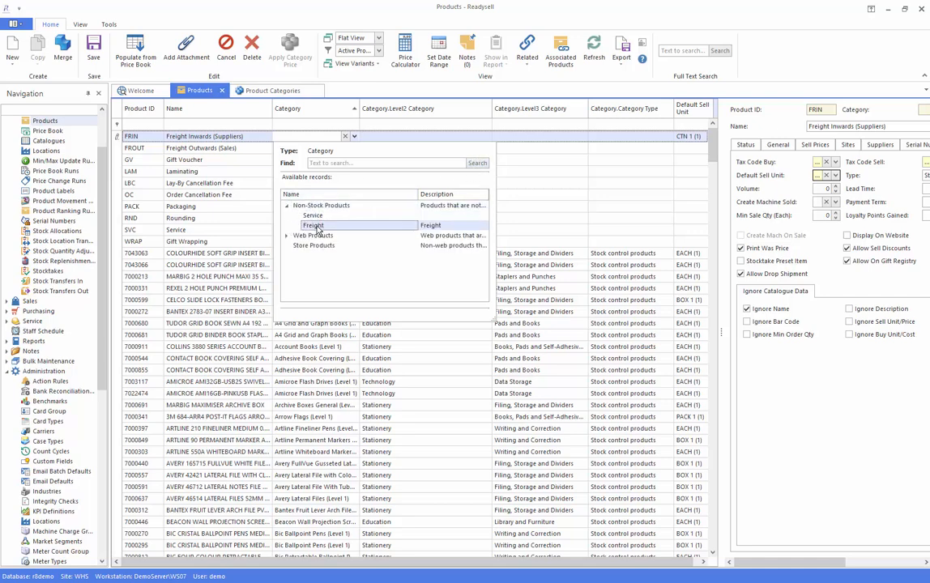
left_click(312, 226)
left_click(292, 150)
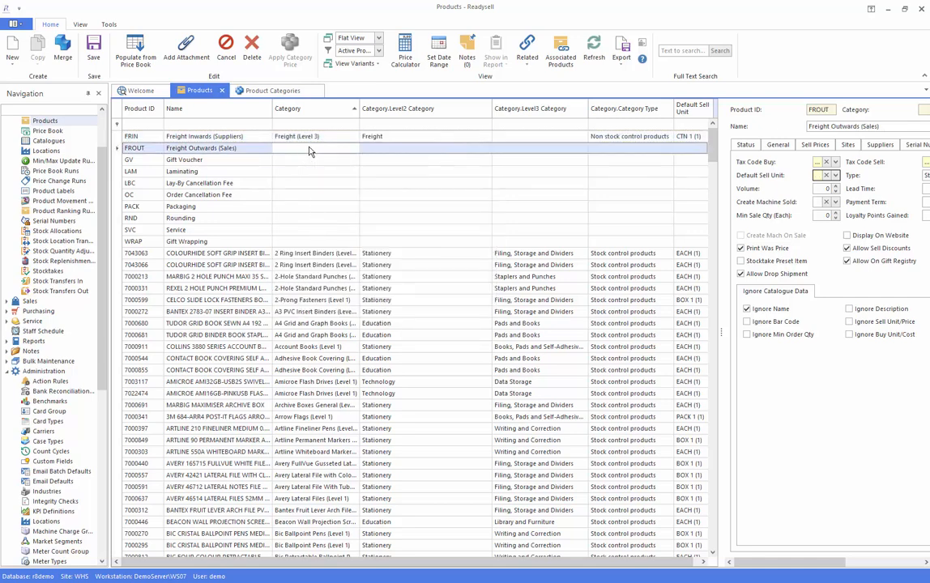
left_click(94, 49)
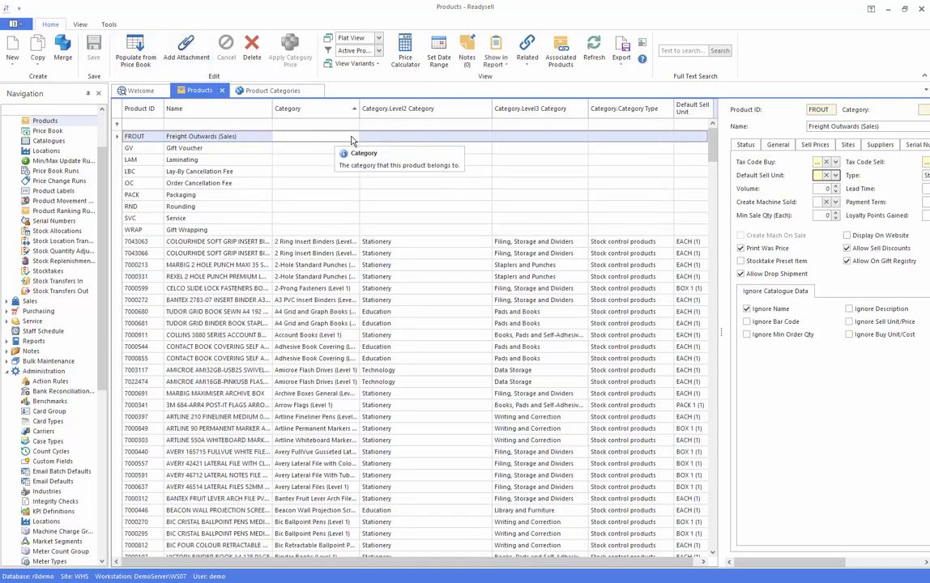
Assign the category Freight under Non-Stock Products to Freight Outwards (Sales) and try to save the product.
left_click(328, 137)
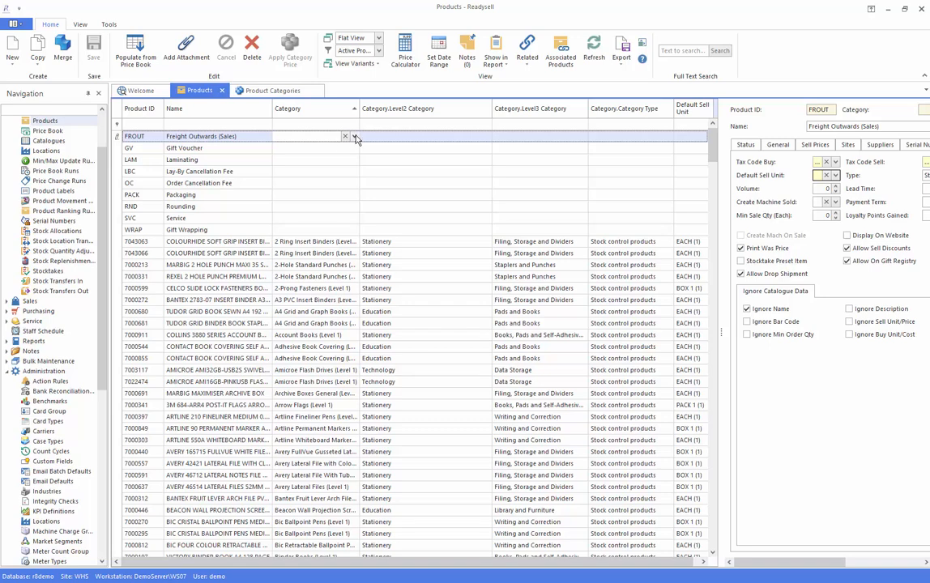
left_click(355, 137)
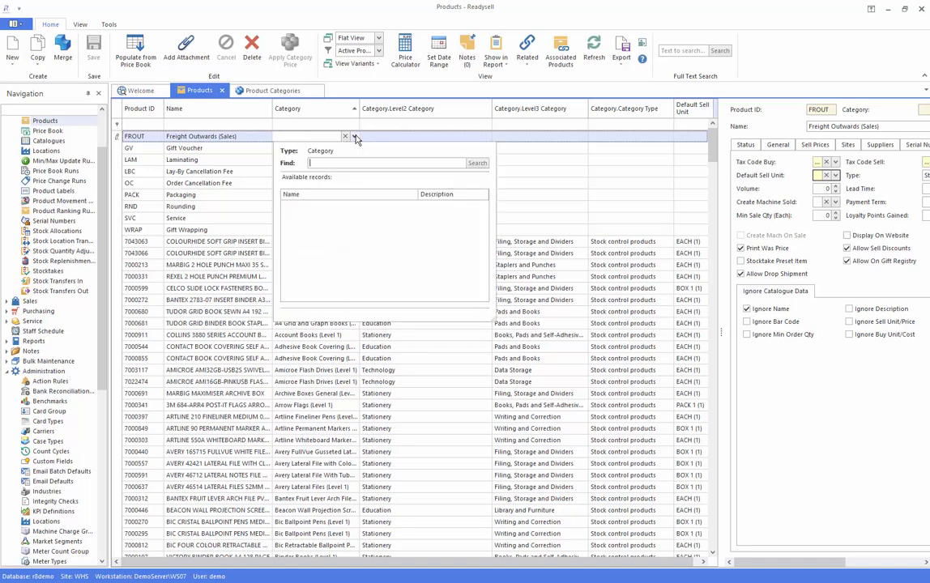
left_click(477, 164)
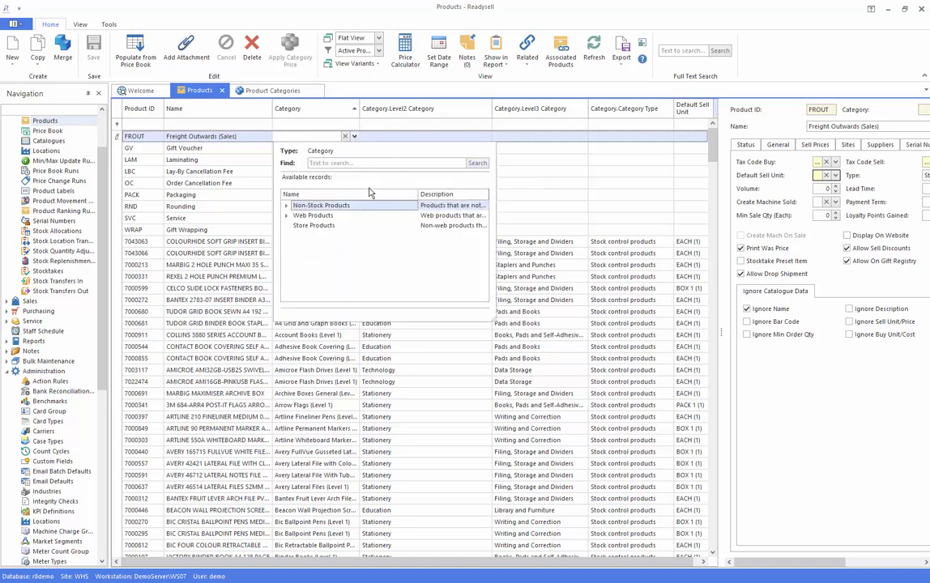
left_click(288, 208)
left_click(294, 214)
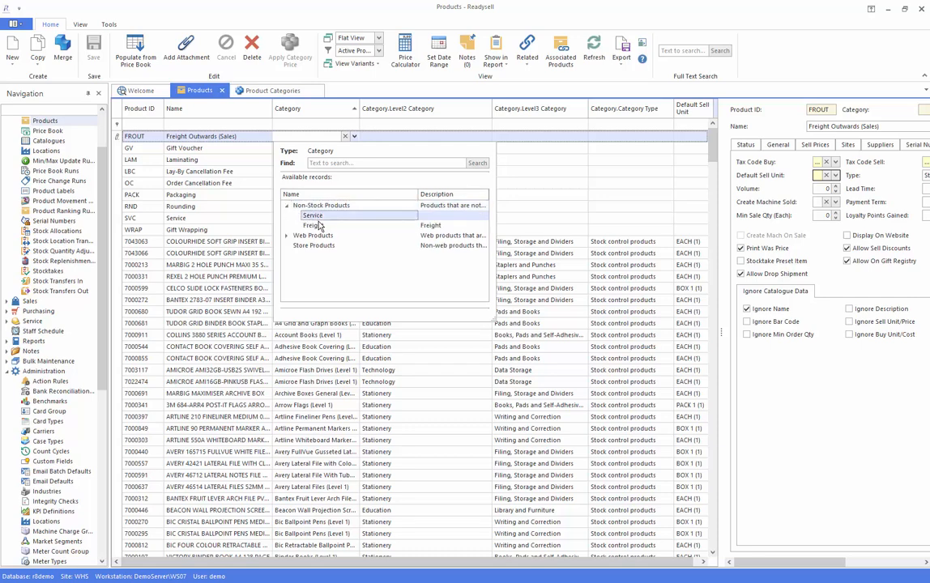
left_click(314, 225)
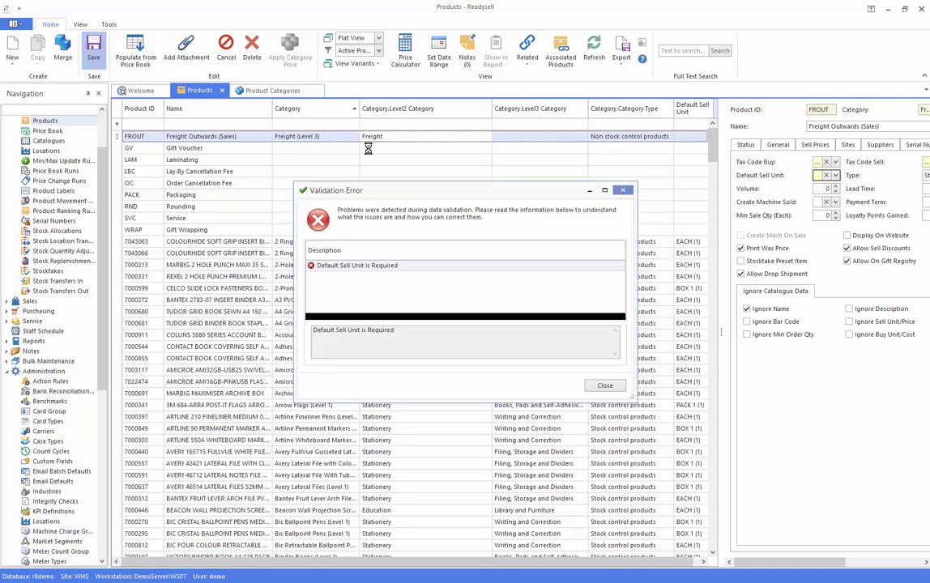
left_click(605, 386)
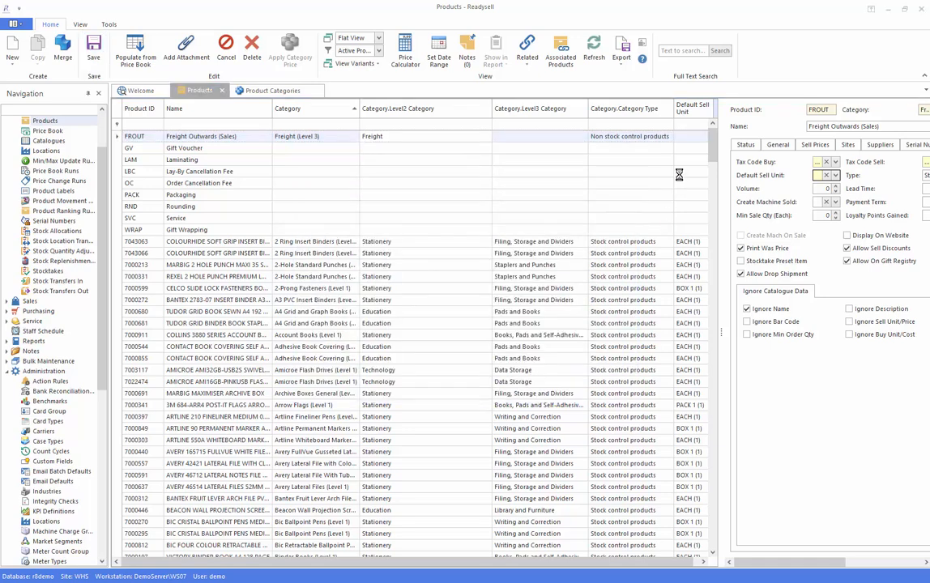
Set the default sell unit of Freight Outwards (Sales) to EACH with quantity 1 and save the product.
left_click(697, 140)
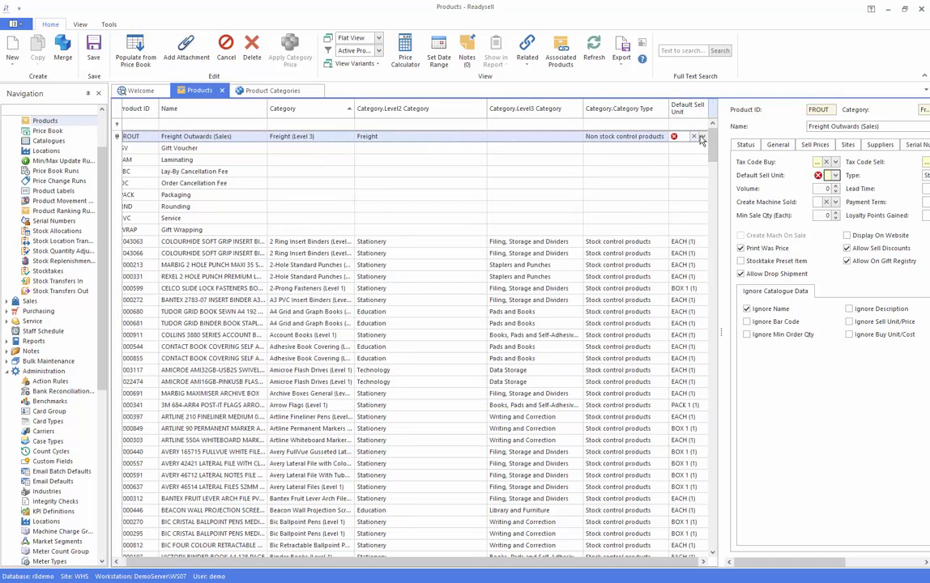
left_click(703, 139)
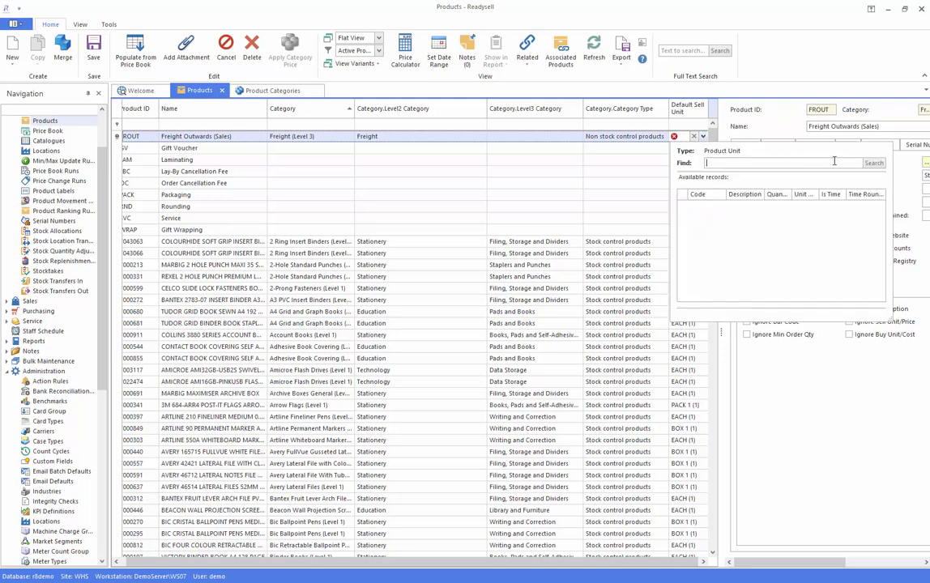
type("each")
key("Return")
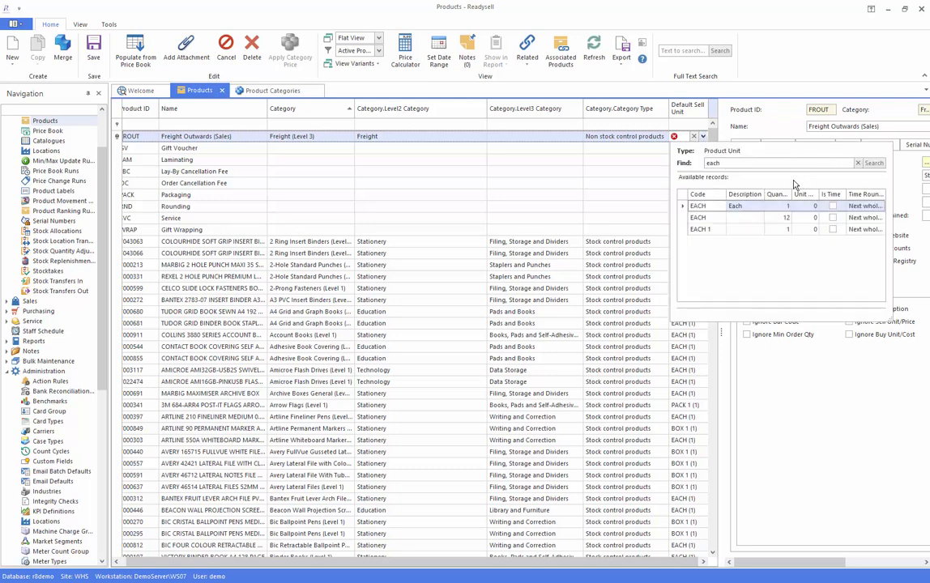
left_click(759, 205)
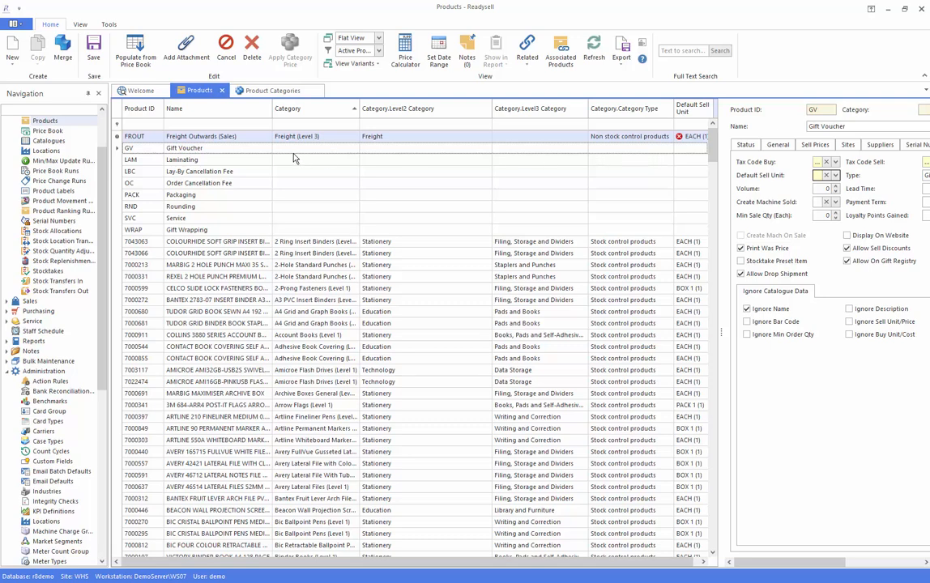
left_click(225, 151)
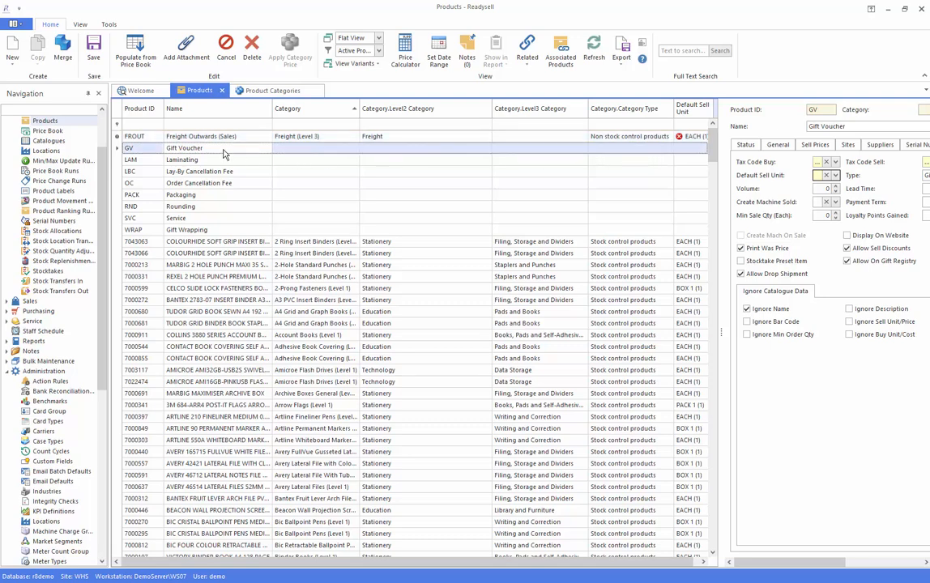
left_click(89, 46)
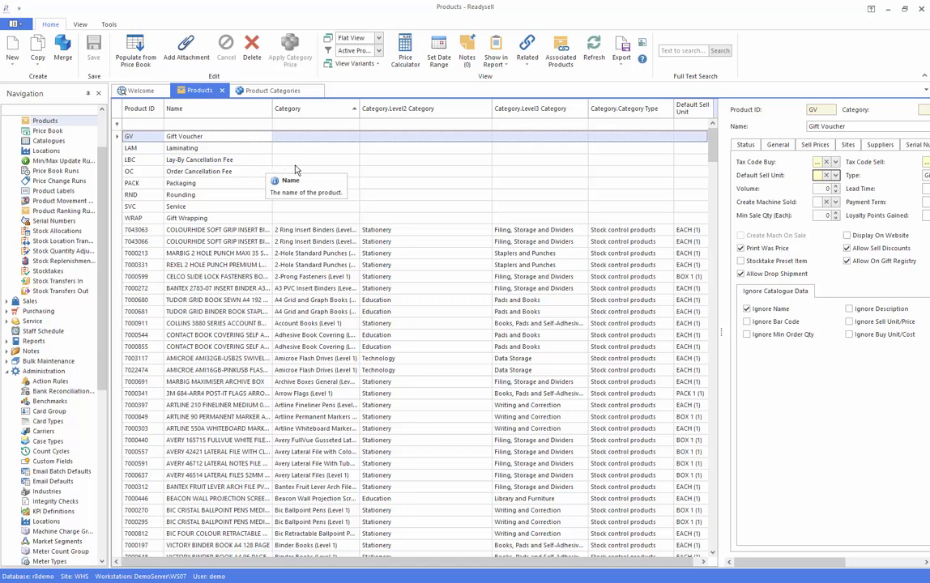
Set the default sell unit of the Service product (SVC) to HOURS.
left_click(282, 206)
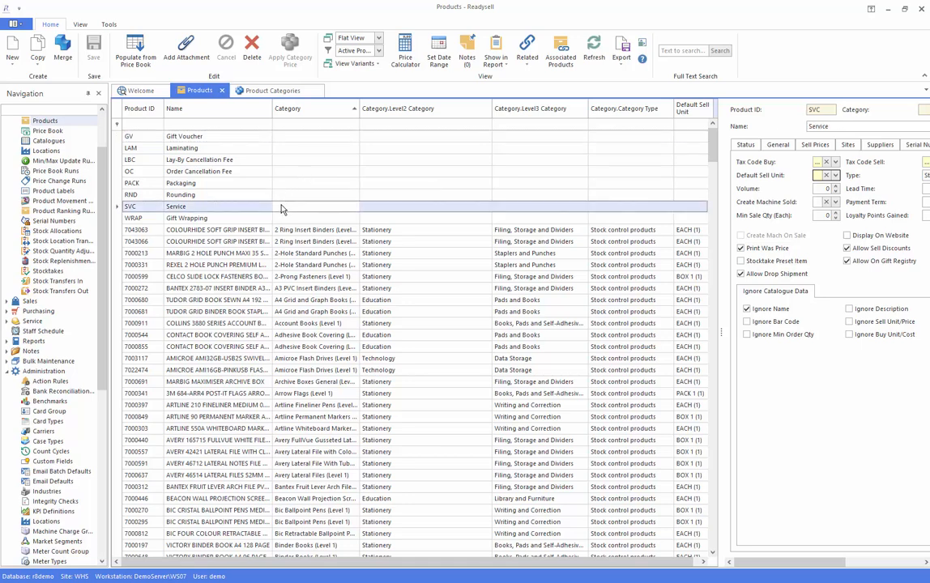
left_click(697, 210)
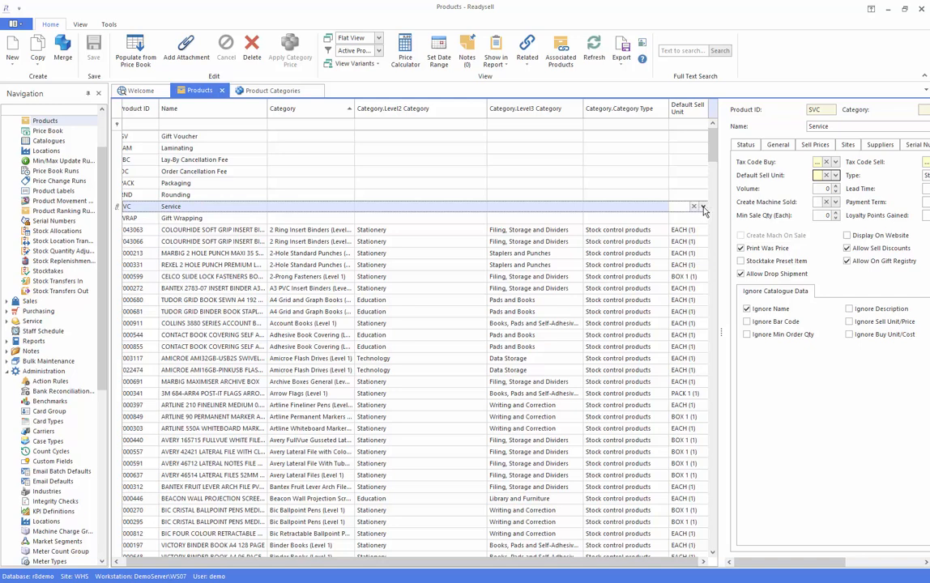
left_click(703, 208)
type("ho")
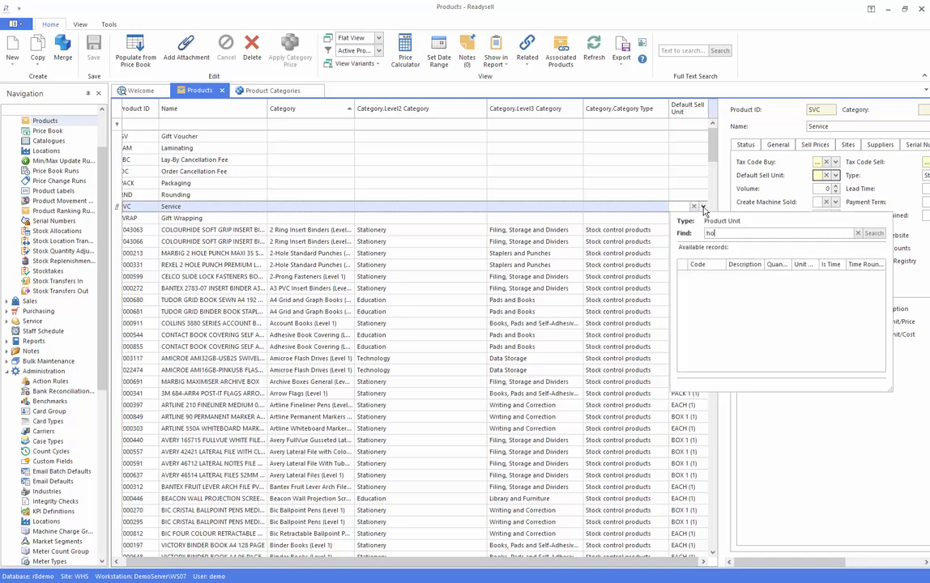
type("urs")
key("Return")
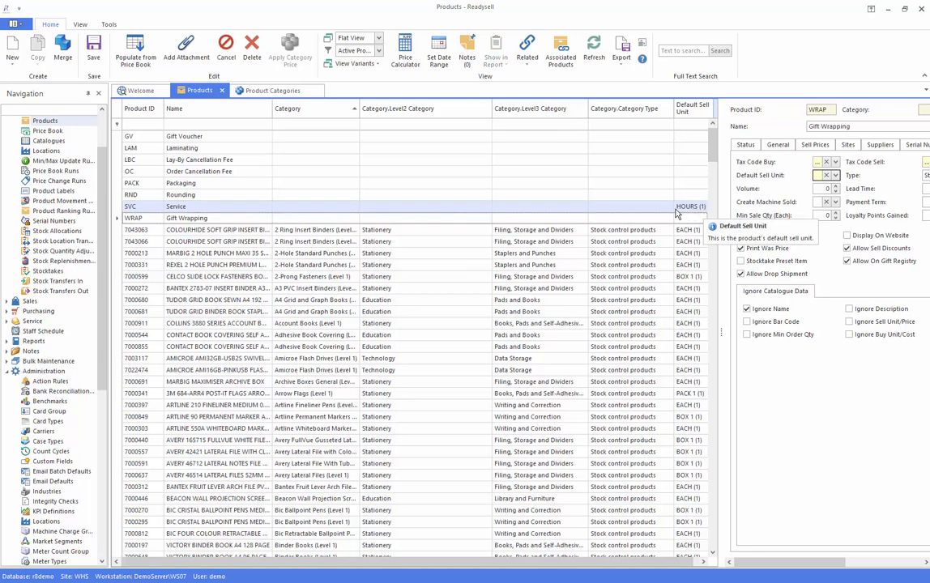
Assign the category Service under Non-Stock Products to the Service product (SVC) and save it.
left_click(348, 207)
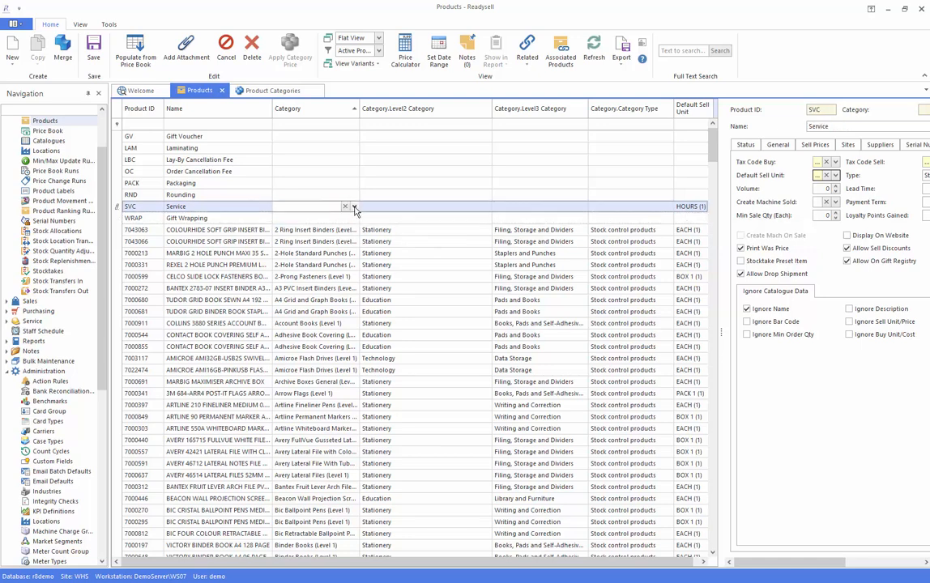
left_click(354, 208)
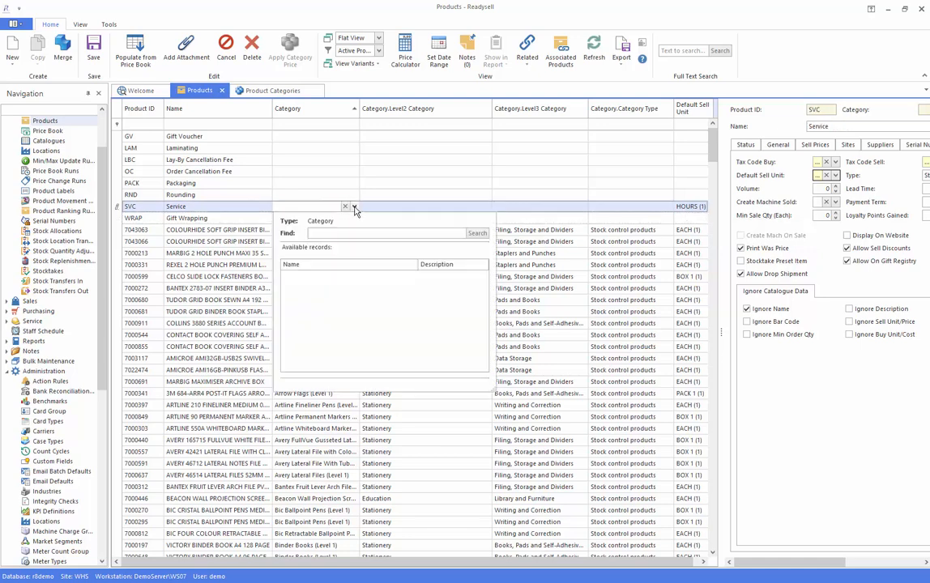
left_click(476, 233)
left_click(286, 276)
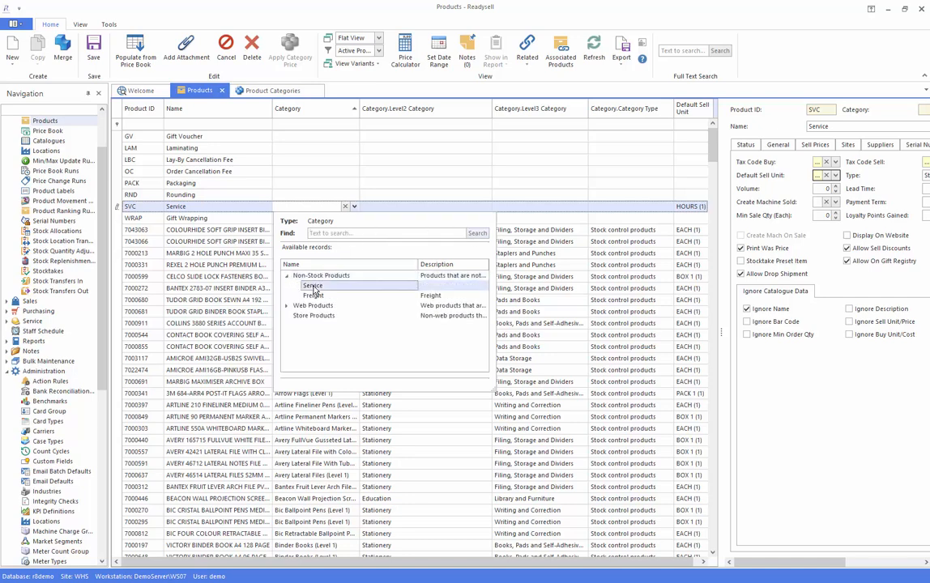
double_click(312, 286)
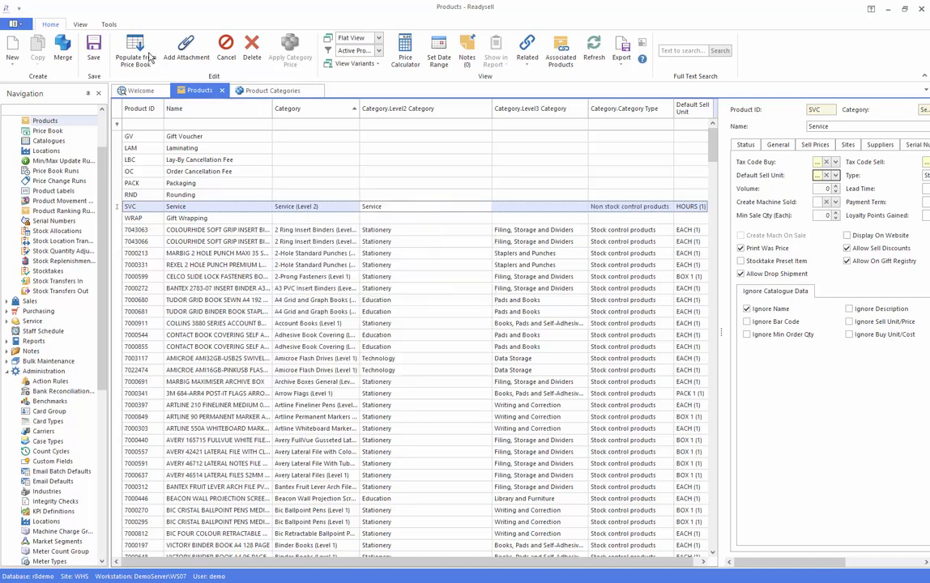
left_click(93, 49)
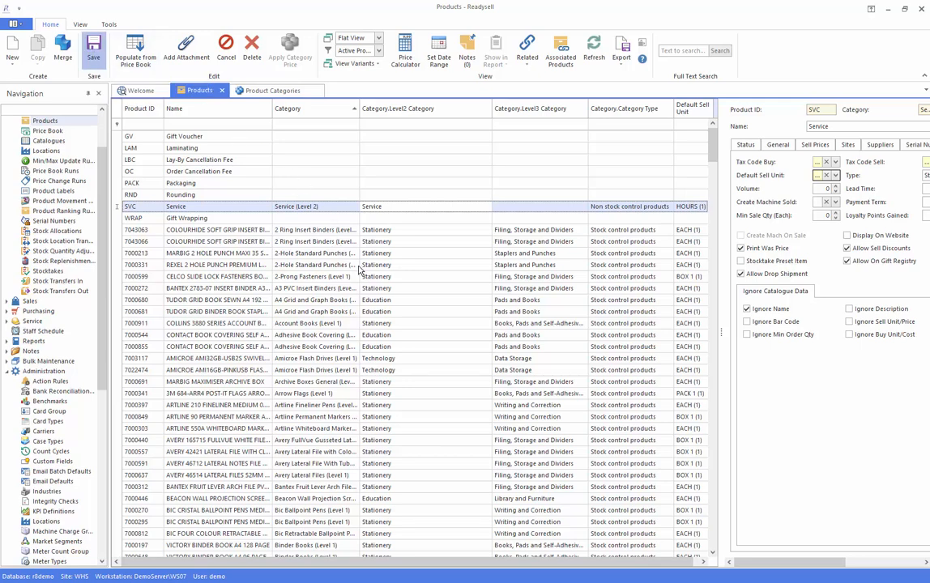
Review the general ledger accounts of the Non-Stock Products category and compare its sales account with that of the Service subcategory.
left_click(261, 92)
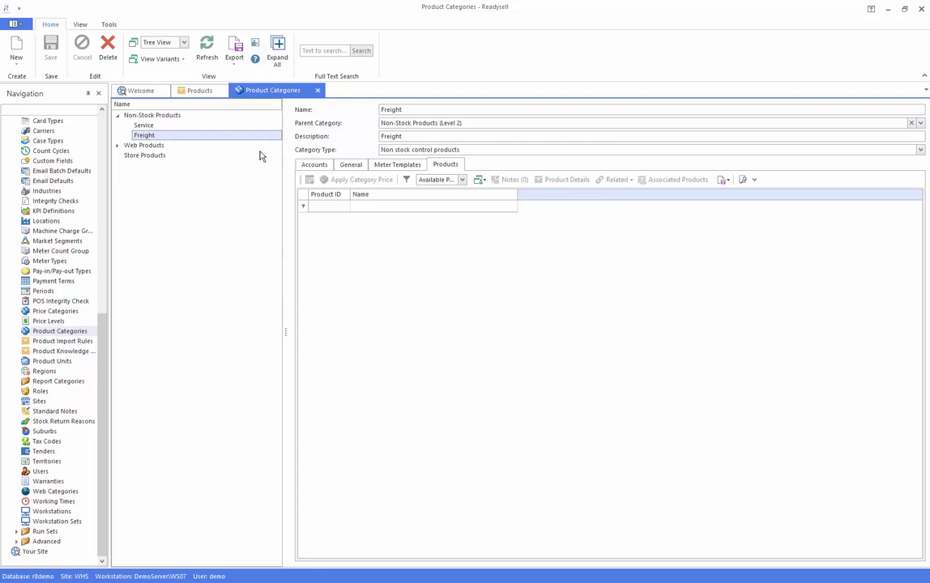
left_click(351, 166)
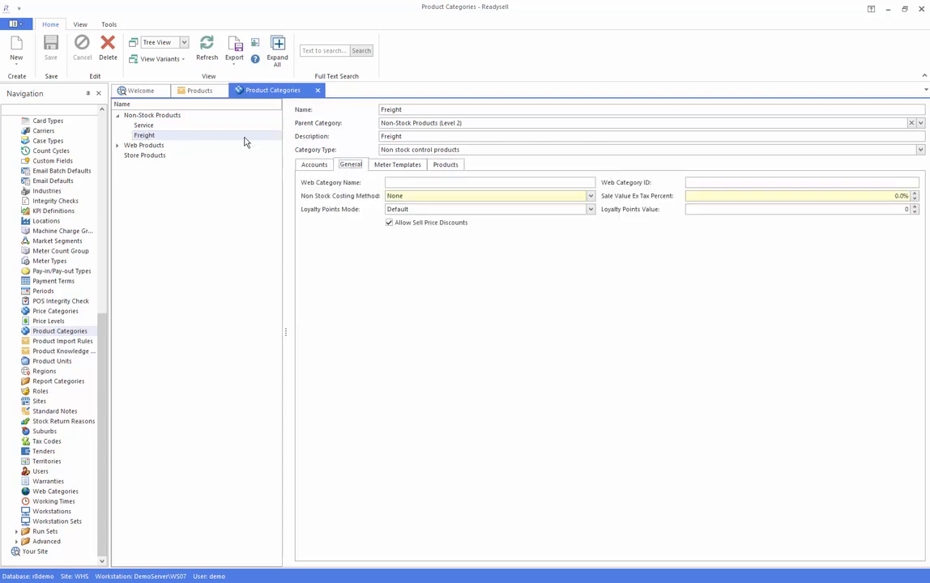
left_click(146, 117)
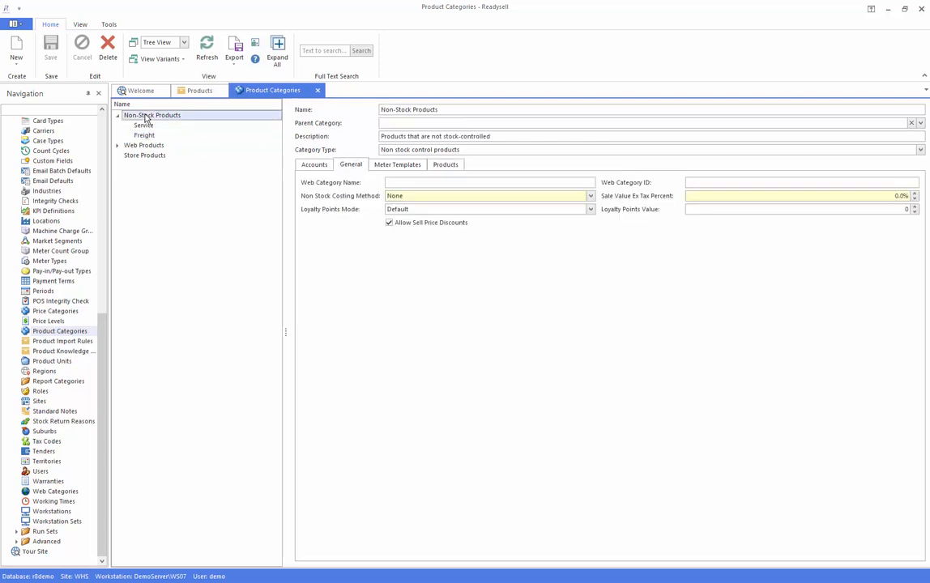
left_click(314, 165)
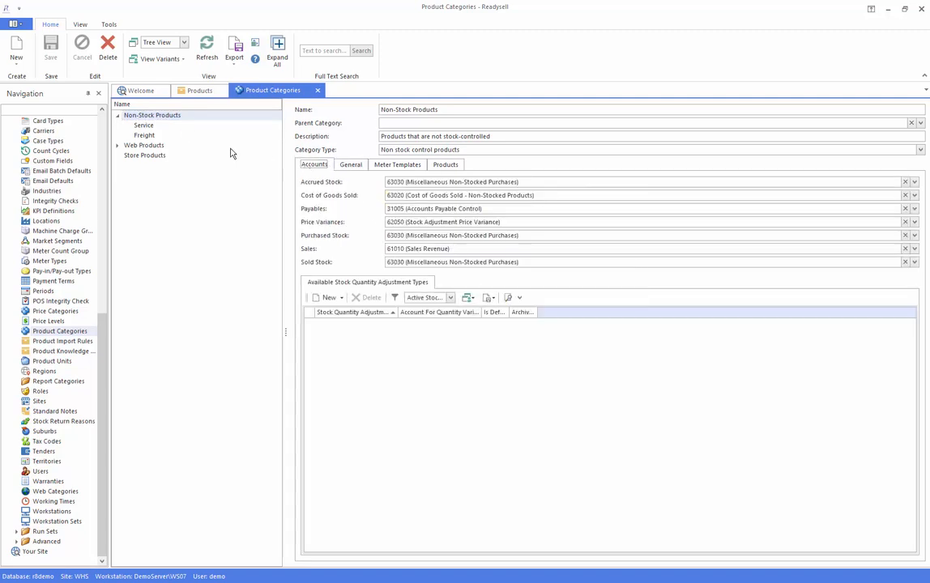
left_click(144, 127)
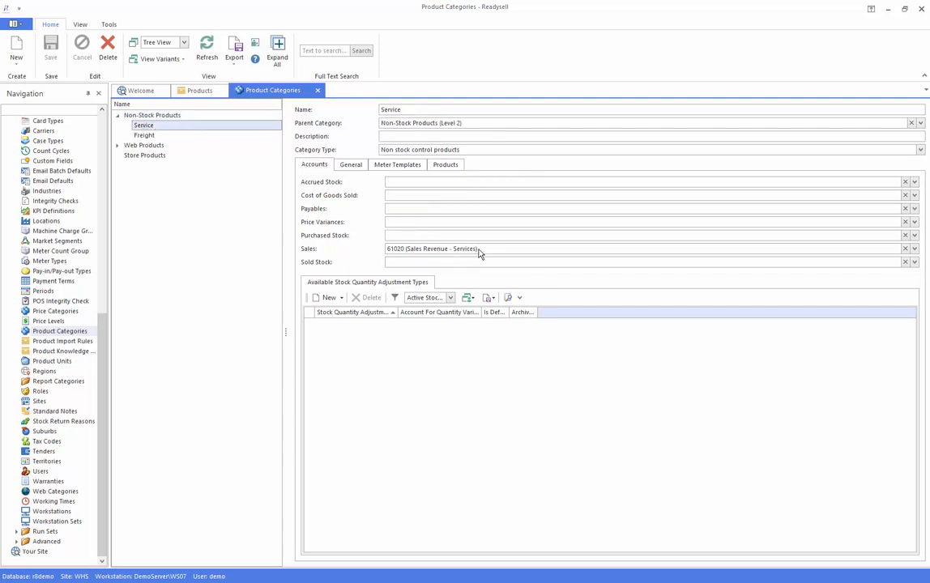
mouse_move(477, 253)
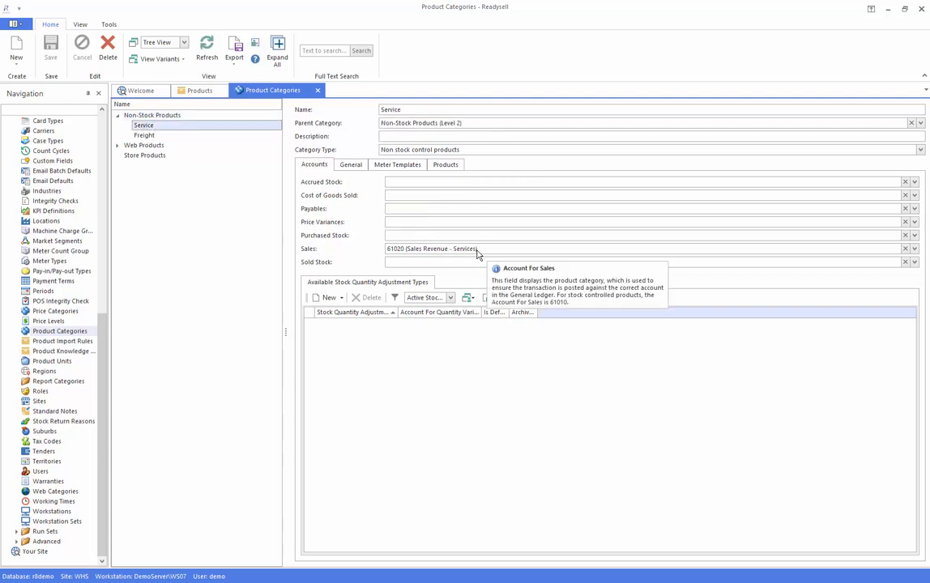
left_click(162, 115)
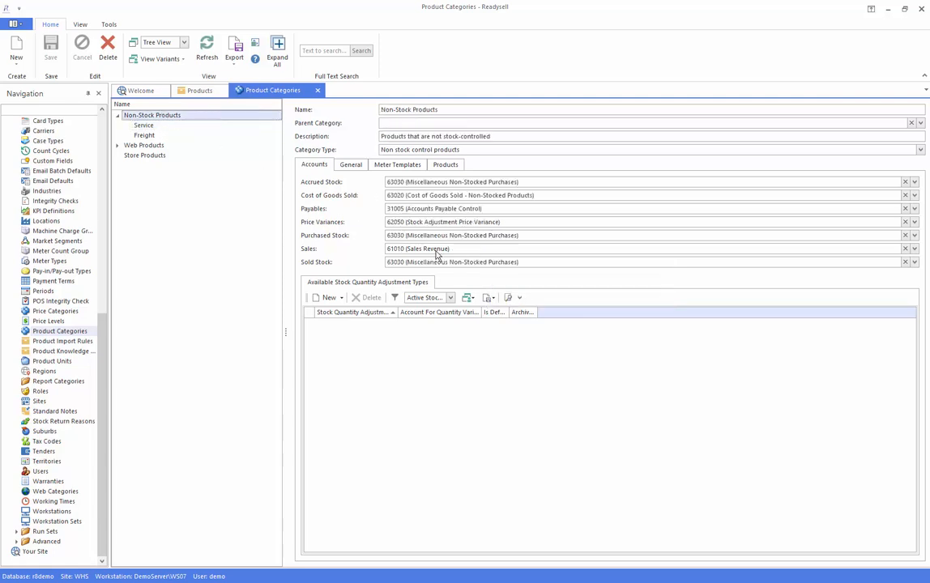
mouse_move(175, 113)
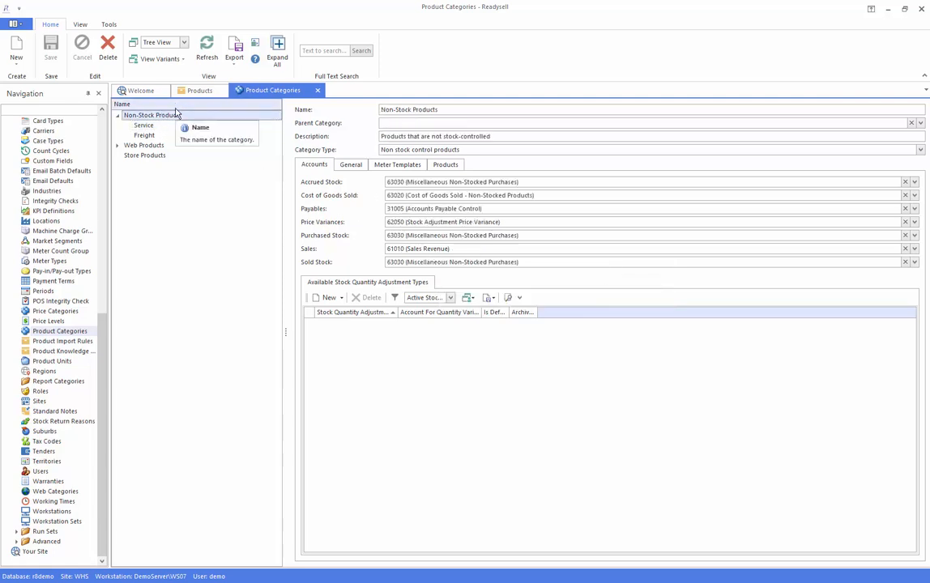